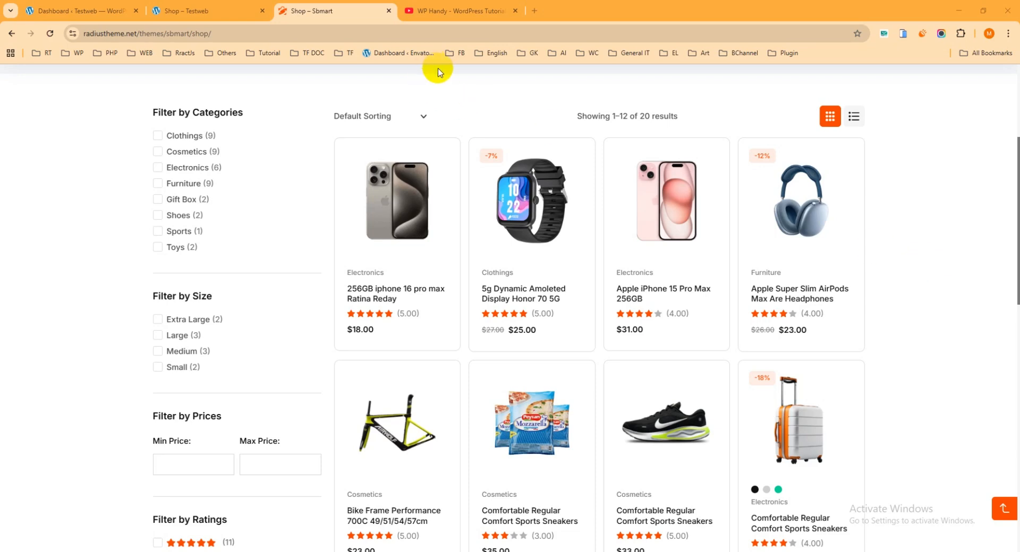
{"action": "left_click", "coordinate": [454, 12]}
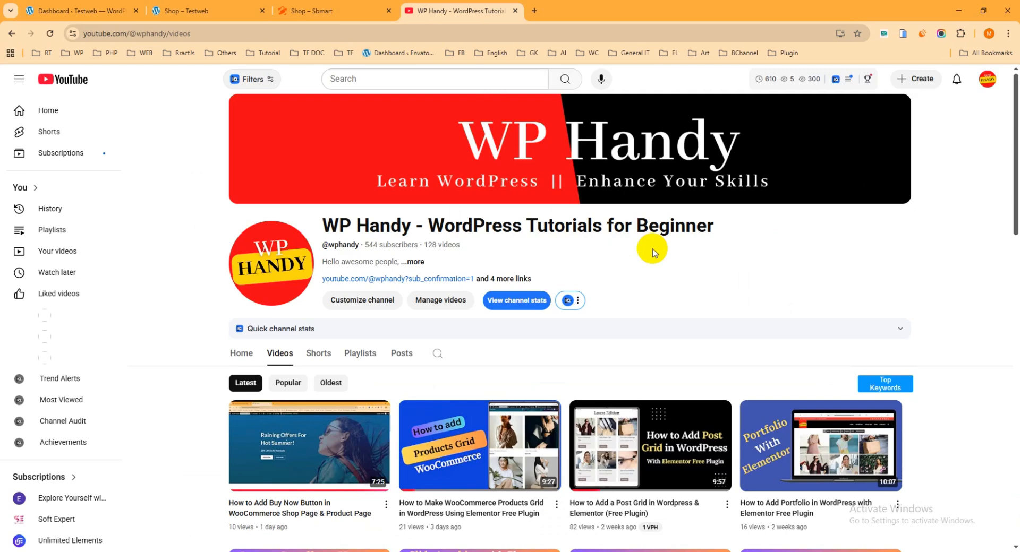
{"action": "left_click", "coordinate": [516, 11]}
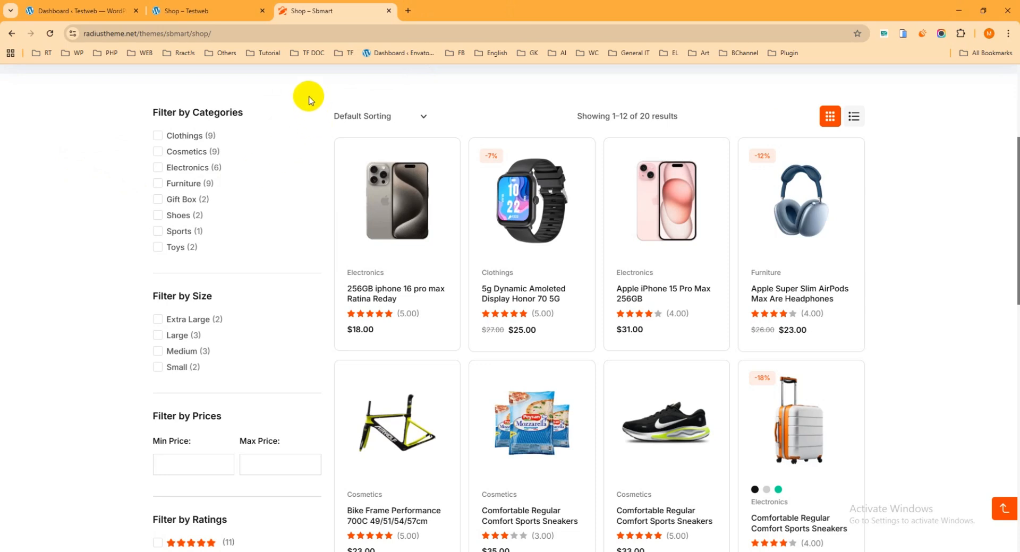
Step: Add the 256GB iphone 16 pro max and the Apple iPhone 15 Pro Max 256GB to the Sbmart product comparison and open it
{"action": "mouse_move", "coordinate": [367, 170]}
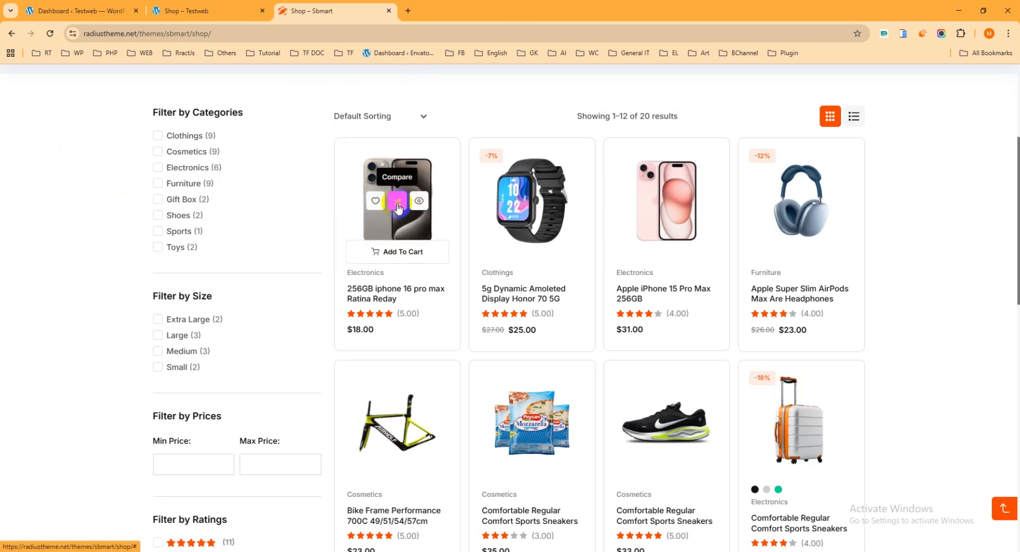
{"action": "left_click", "coordinate": [398, 207]}
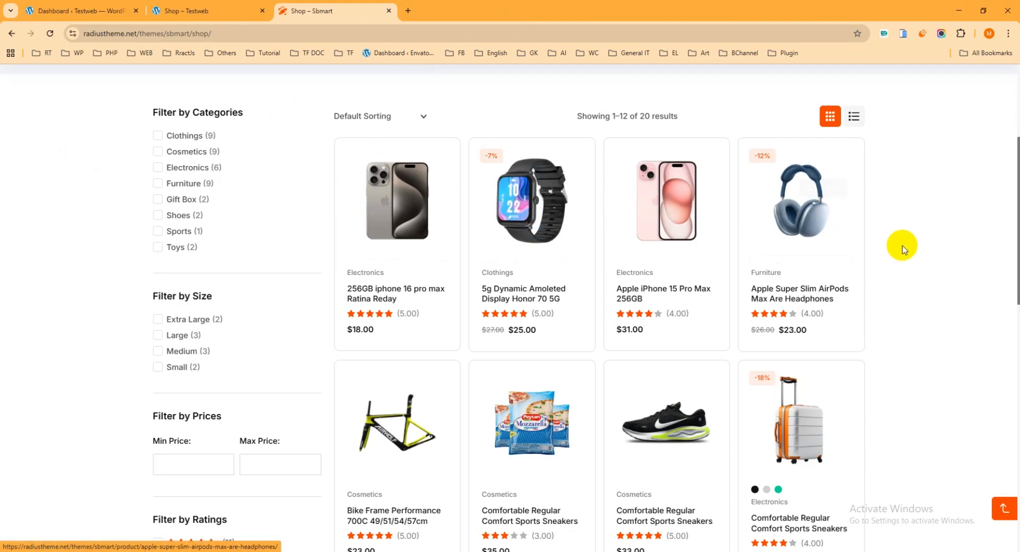
{"action": "scroll", "coordinate": [901, 250], "scroll_direction": "down", "scroll_amount": 5}
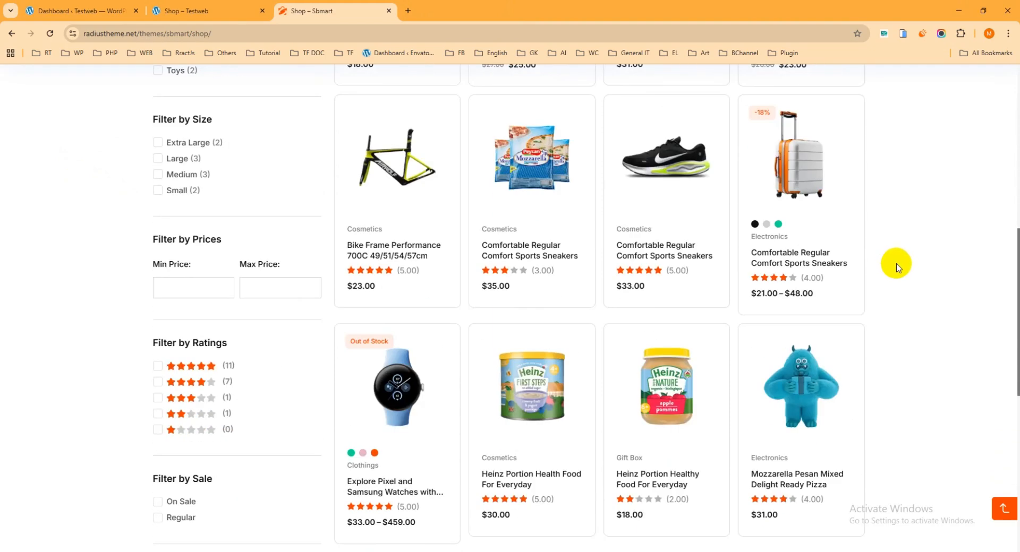
{"action": "scroll", "coordinate": [690, 263], "scroll_direction": "up", "scroll_amount": 5}
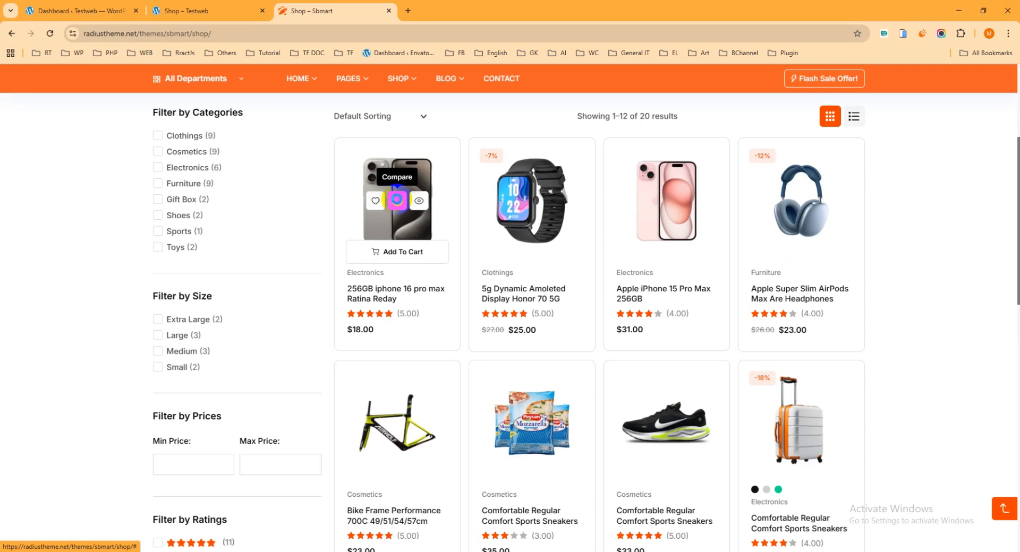
{"action": "left_click", "coordinate": [396, 200]}
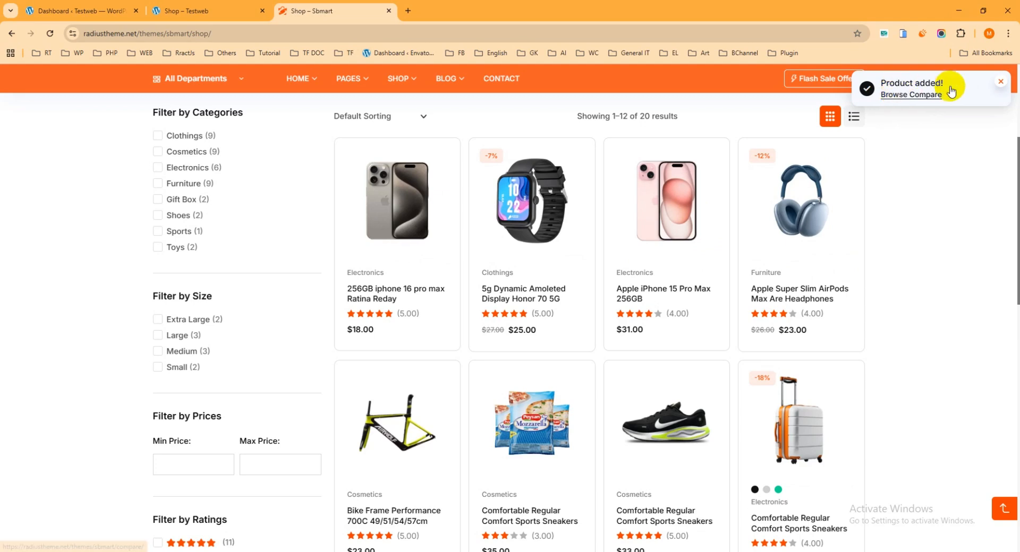
{"action": "mouse_move", "coordinate": [667, 212]}
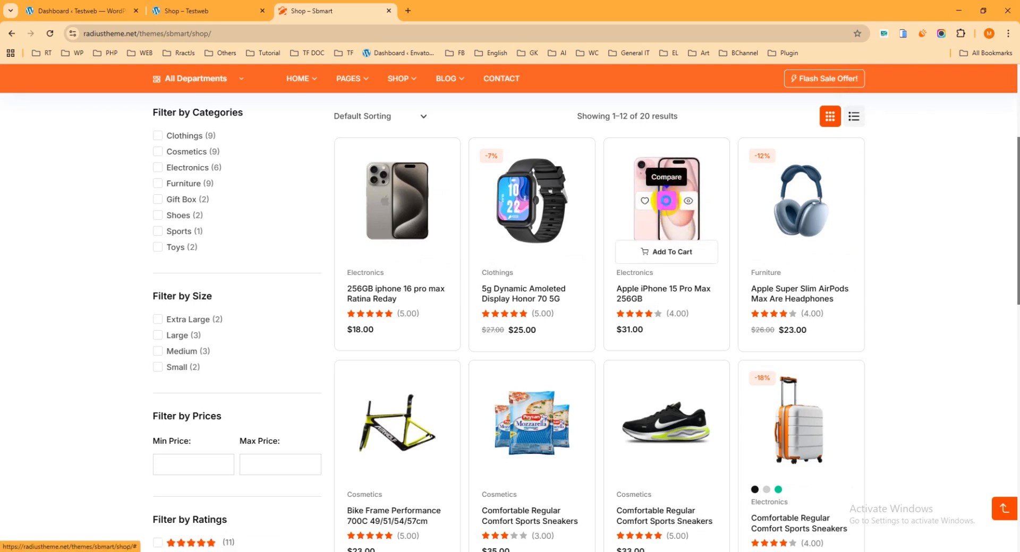
{"action": "left_click", "coordinate": [666, 201]}
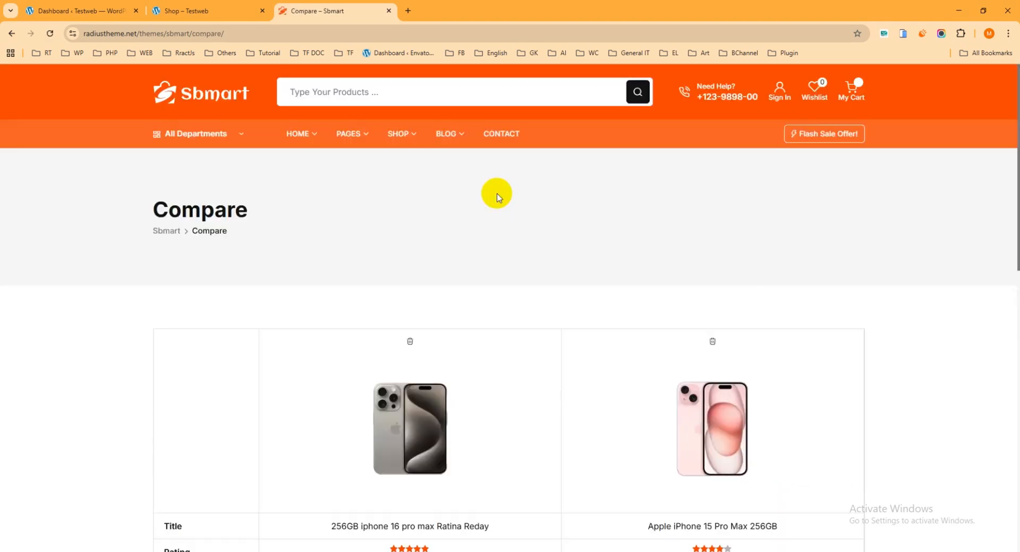
Step: Review the comparison table of the two iPhones and remove both products from it
{"action": "scroll", "coordinate": [500, 199], "scroll_direction": "down", "scroll_amount": 1}
{"action": "scroll", "coordinate": [500, 205], "scroll_direction": "down", "scroll_amount": 2}
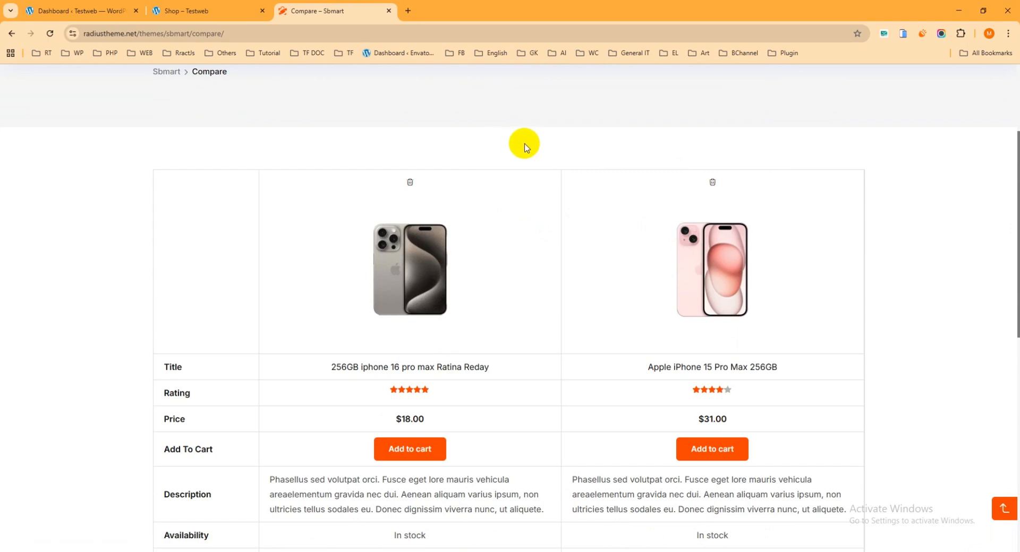
{"action": "scroll", "coordinate": [526, 147], "scroll_direction": "down", "scroll_amount": 1}
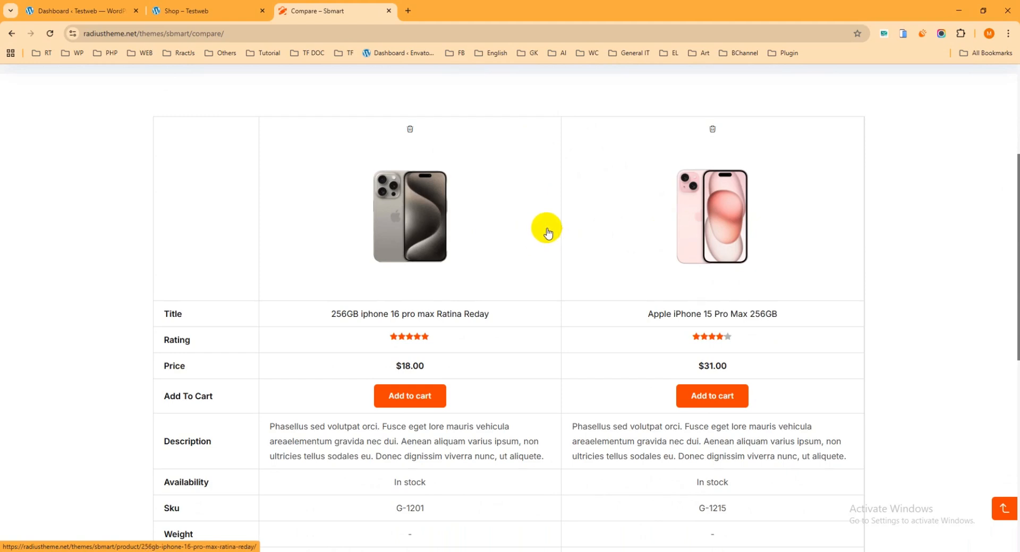
{"action": "scroll", "coordinate": [553, 229], "scroll_direction": "down", "scroll_amount": 2}
{"action": "scroll", "coordinate": [611, 220], "scroll_direction": "up", "scroll_amount": 3}
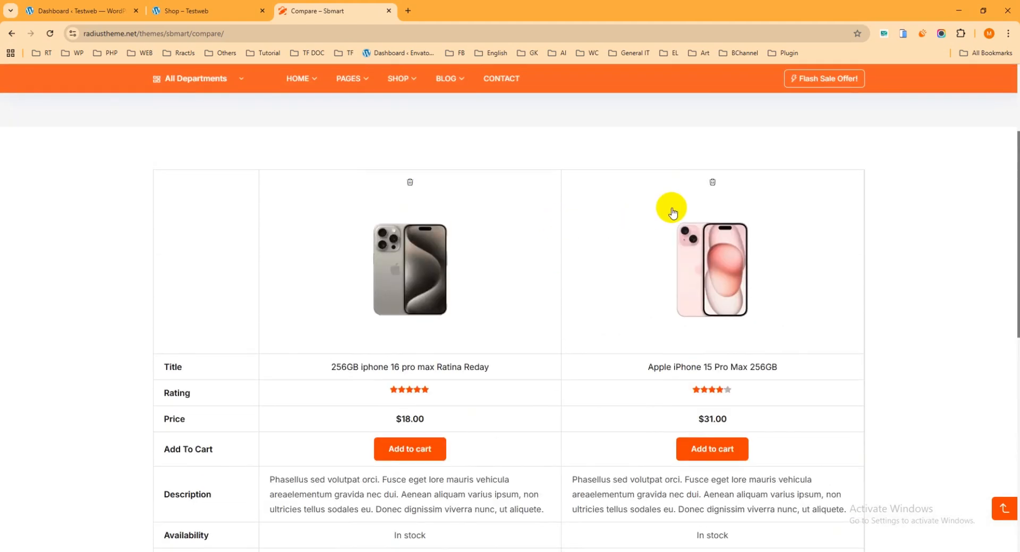
{"action": "left_click", "coordinate": [712, 182]}
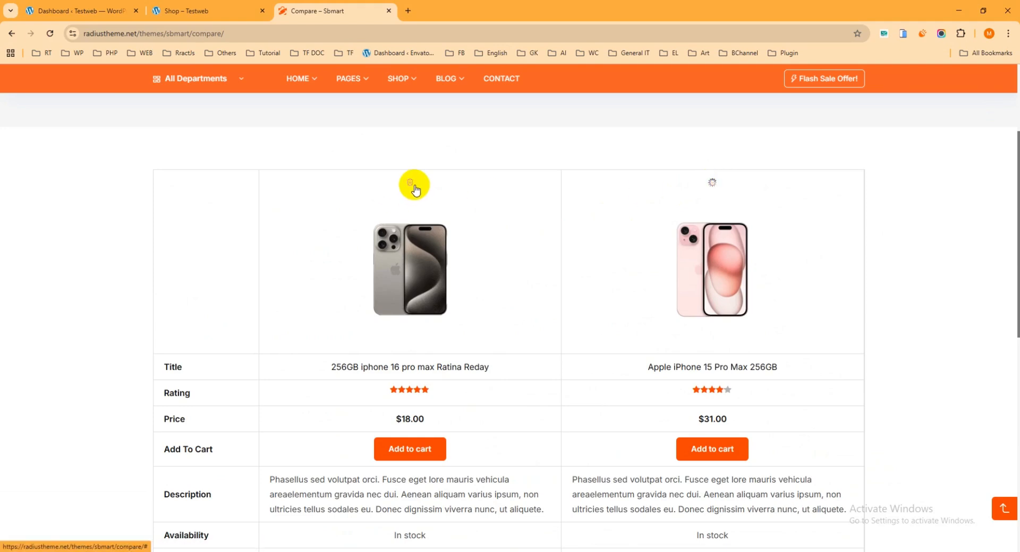
{"action": "left_click", "coordinate": [438, 185]}
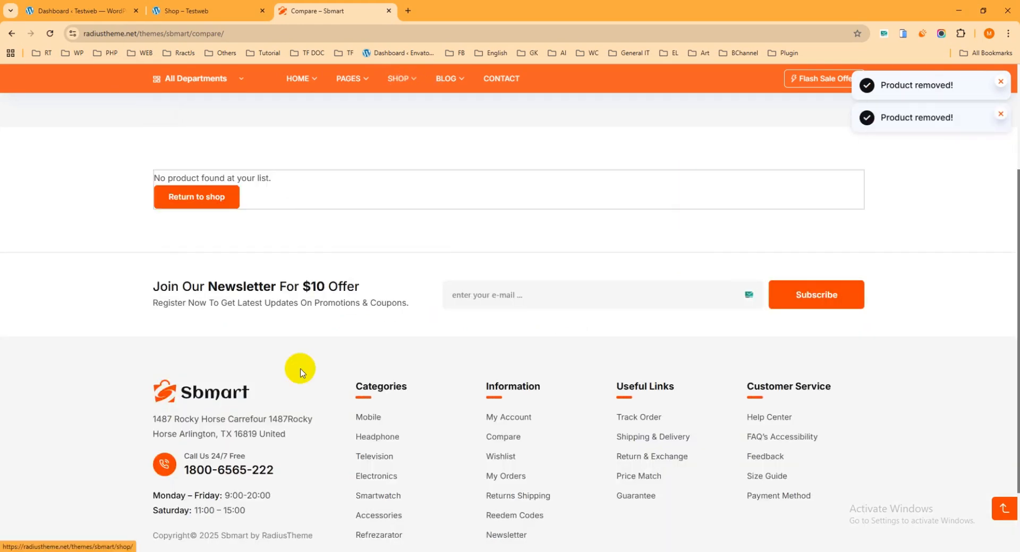
Step: Return to the shop, open the $35.00 Comfortable Regular Comfort Sports Sneakers product page and add that product to the comparison
{"action": "left_click", "coordinate": [190, 198]}
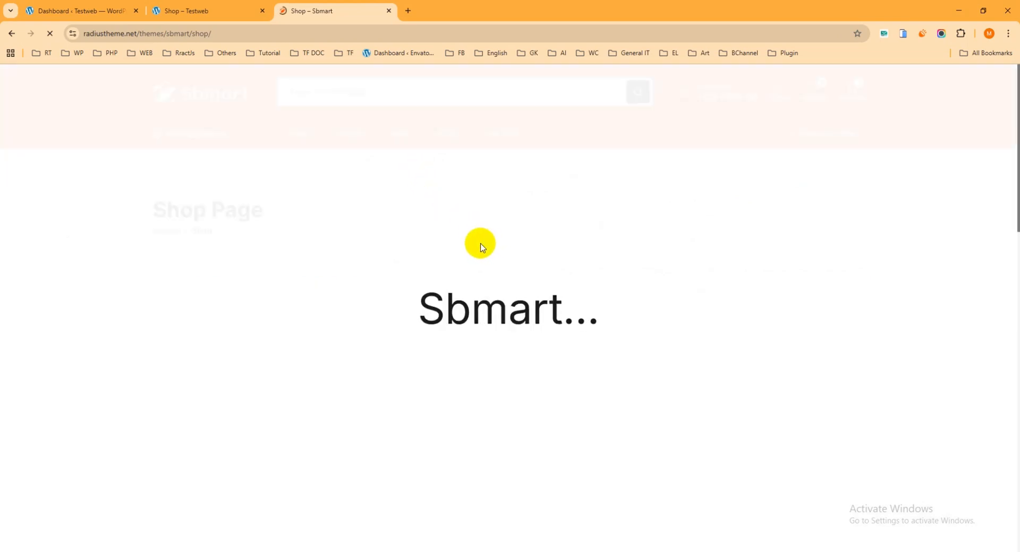
{"action": "scroll", "coordinate": [404, 319], "scroll_direction": "down", "scroll_amount": 2}
{"action": "scroll", "coordinate": [478, 404], "scroll_direction": "down", "scroll_amount": 2}
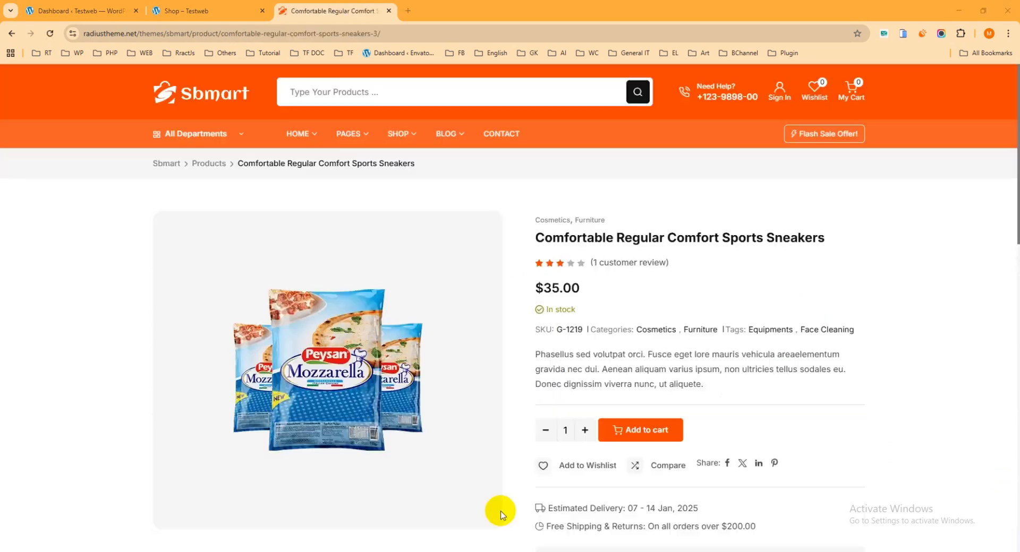
{"action": "scroll", "coordinate": [655, 405], "scroll_direction": "down", "scroll_amount": 1}
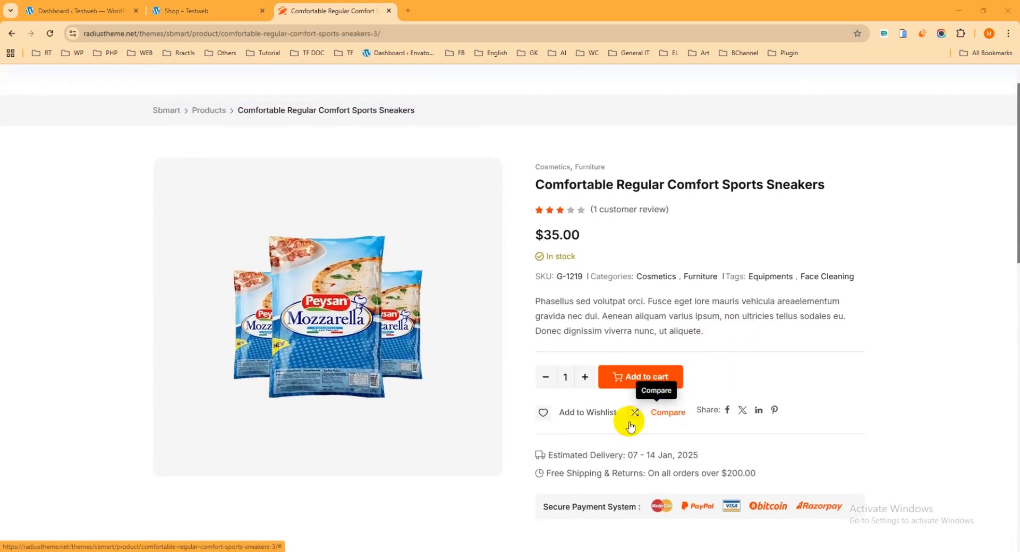
{"action": "left_click", "coordinate": [665, 418]}
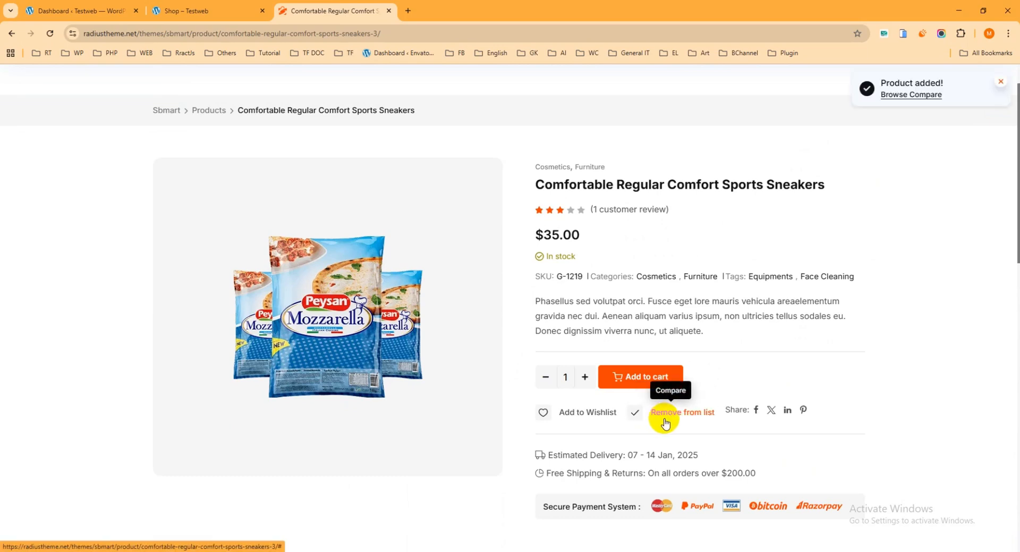
Step: Close the Sbmart demo shop and search for "shopbuilder" among the new plugins in the Testweb WordPress admin
{"action": "left_click", "coordinate": [389, 12]}
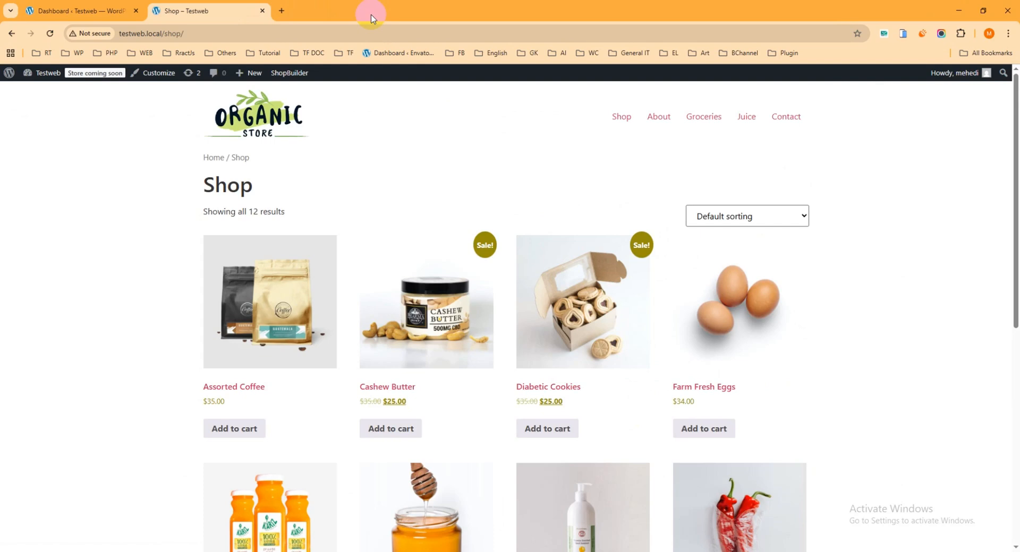
{"action": "left_click", "coordinate": [81, 10]}
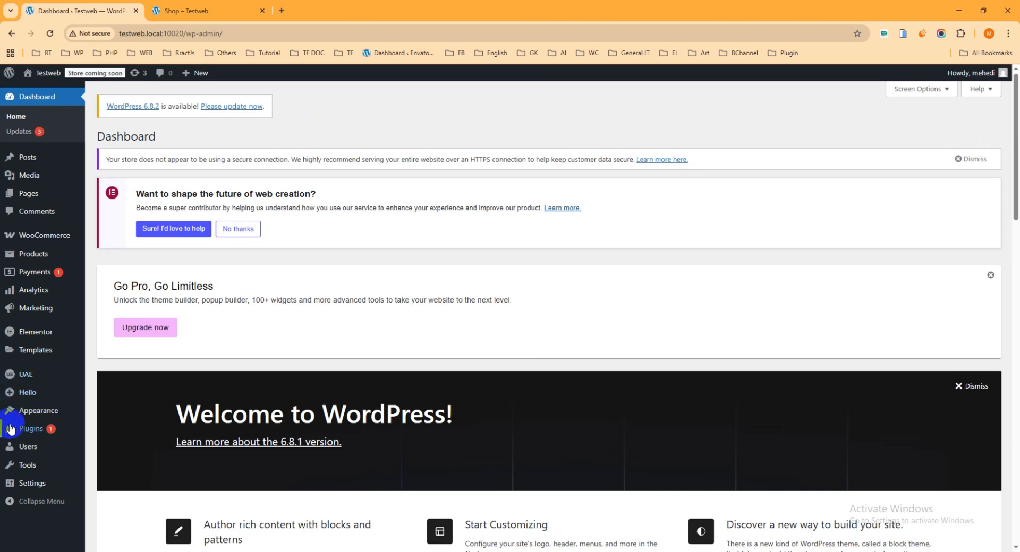
{"action": "mouse_move", "coordinate": [19, 432]}
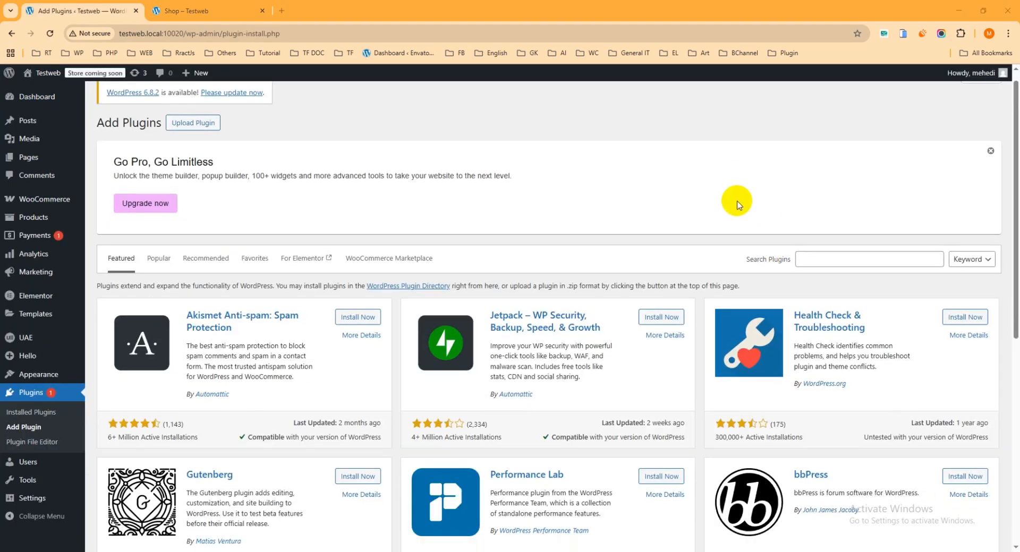
{"action": "scroll", "coordinate": [732, 200], "scroll_direction": "down", "scroll_amount": 2}
{"action": "left_click", "coordinate": [826, 167]}
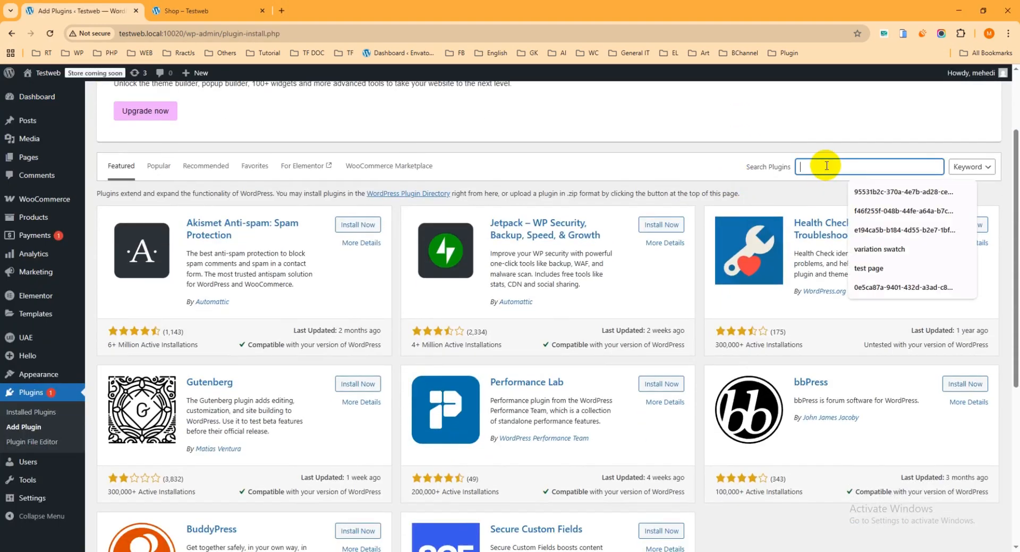
{"action": "type", "text": "shopb"}
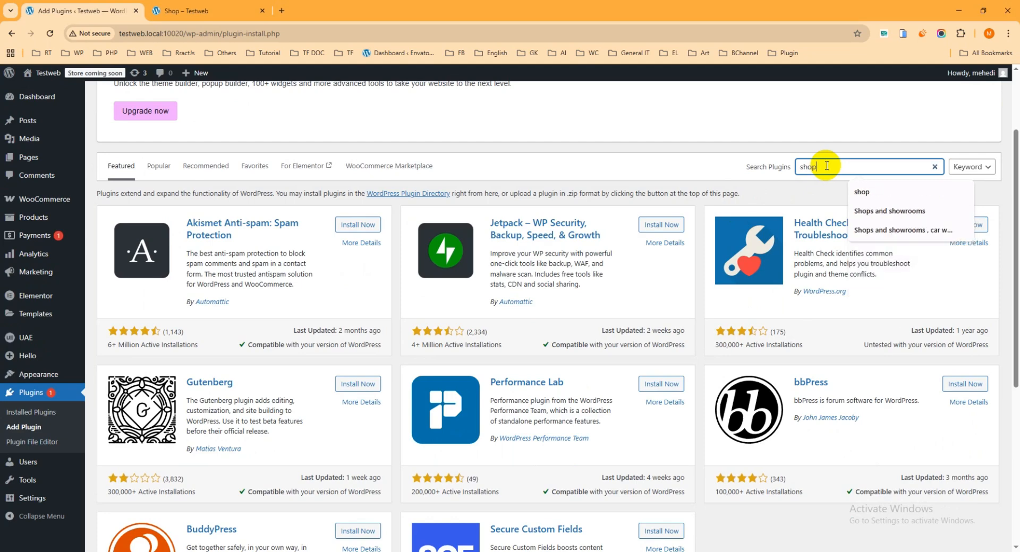
{"action": "type", "text": "uilder"}
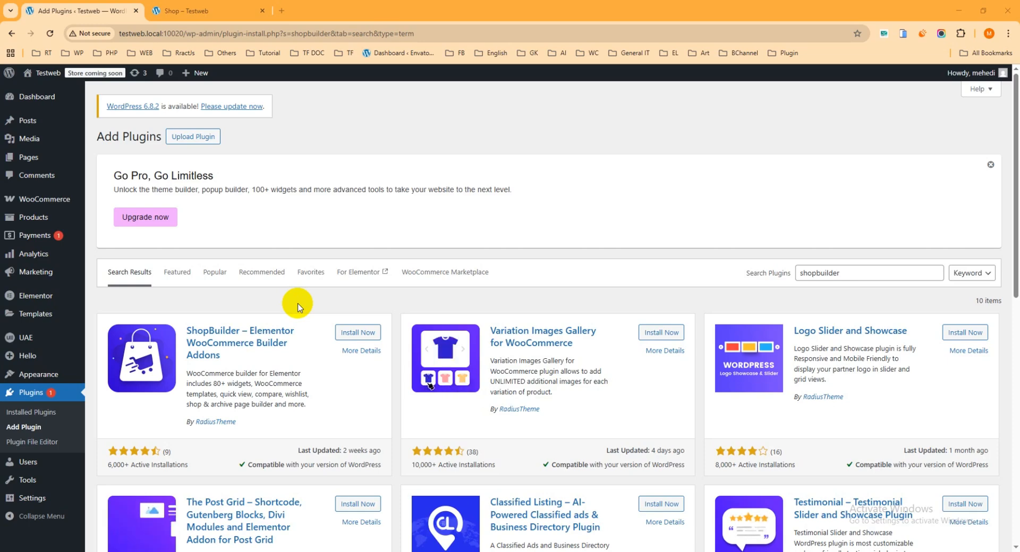
Step: Install and activate the ShopBuilder – Elementor WooCommerce Builder Addons plugin
{"action": "left_click", "coordinate": [360, 335]}
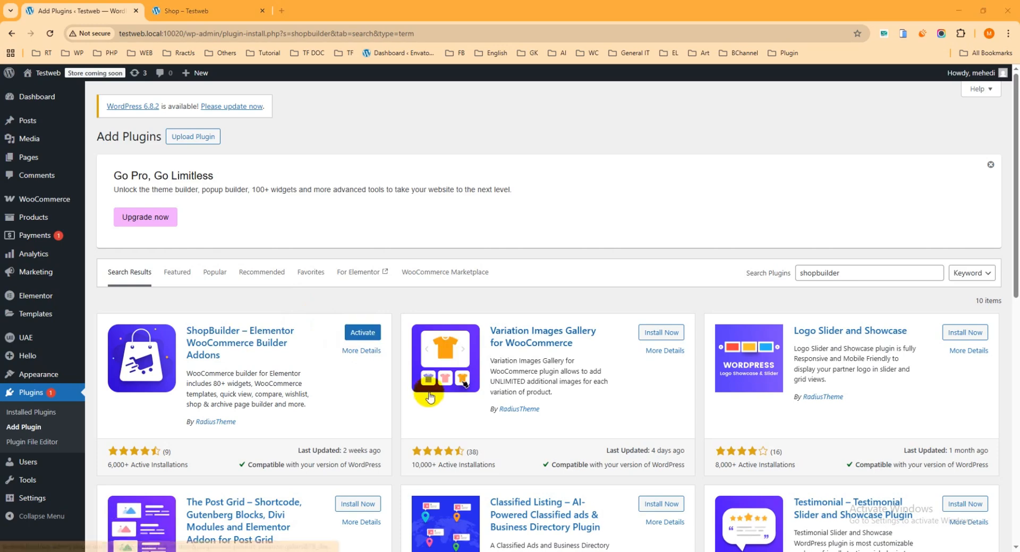
{"action": "left_click", "coordinate": [364, 336]}
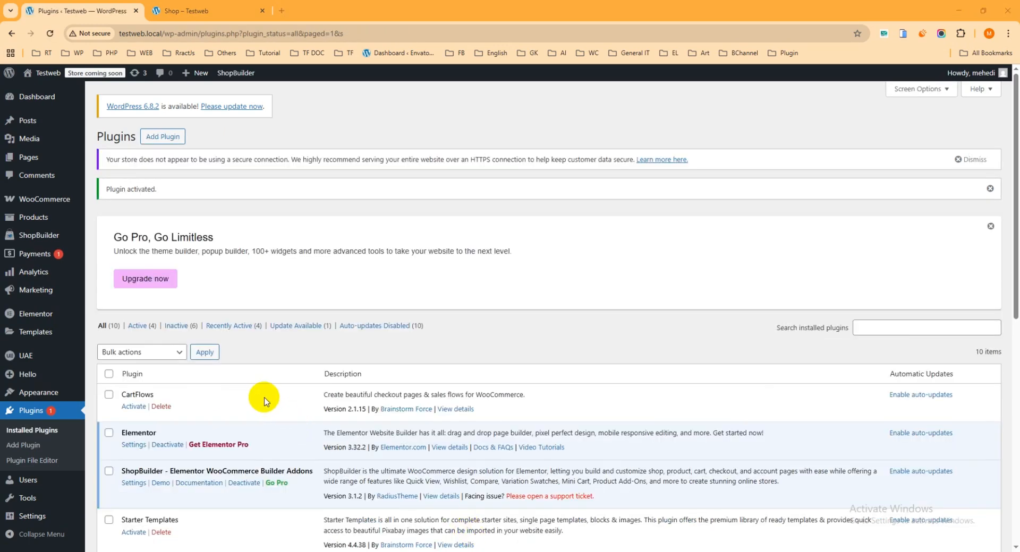
{"action": "scroll", "coordinate": [264, 402], "scroll_direction": "down", "scroll_amount": 2}
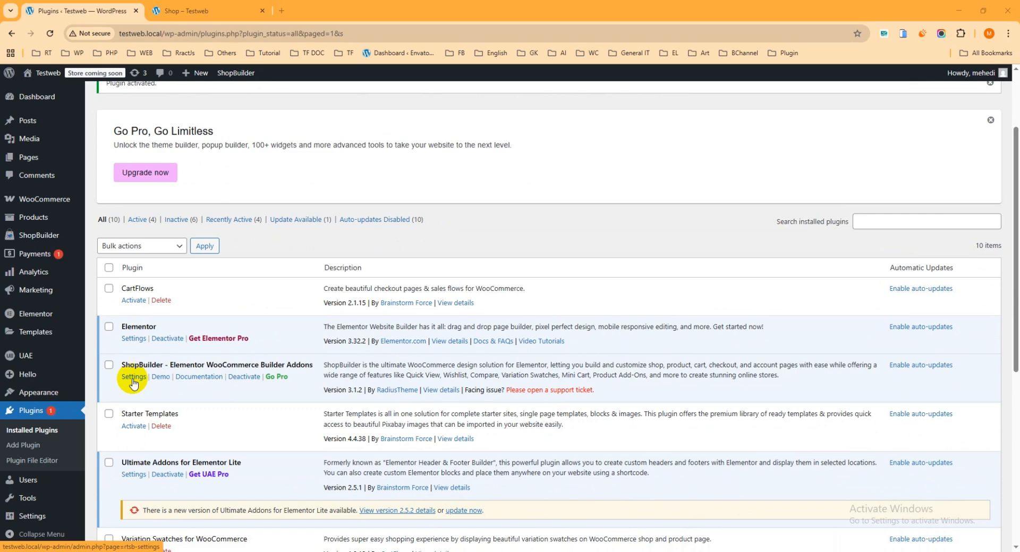
Step: Open the ShopBuilder settings and look through the list of available modules
{"action": "mouse_move", "coordinate": [66, 240]}
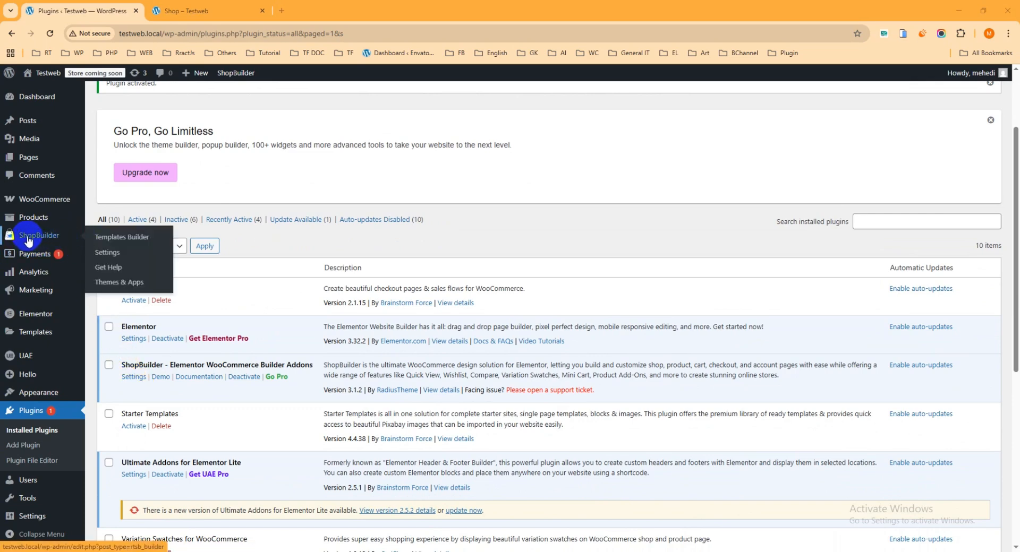
{"action": "left_click", "coordinate": [110, 259]}
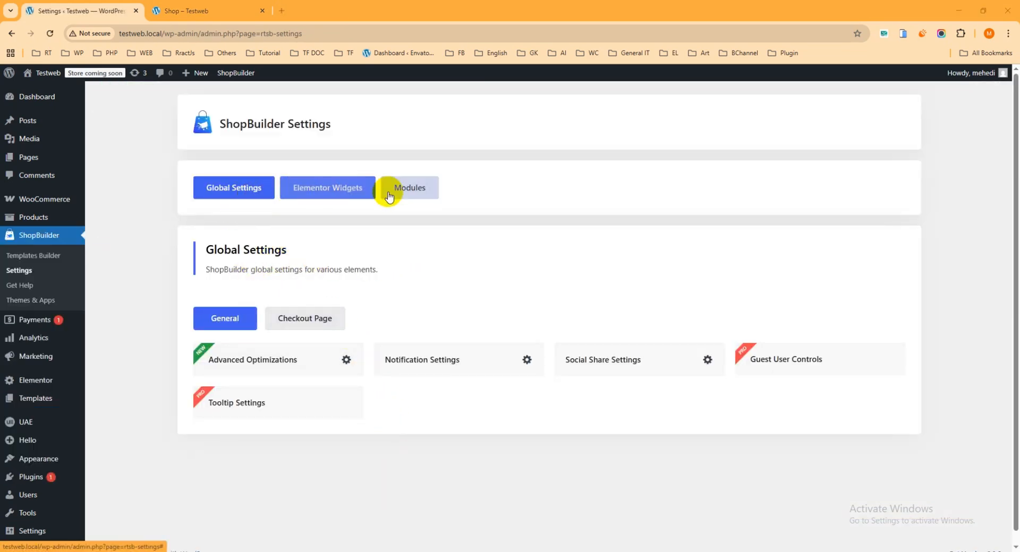
{"action": "left_click", "coordinate": [414, 193]}
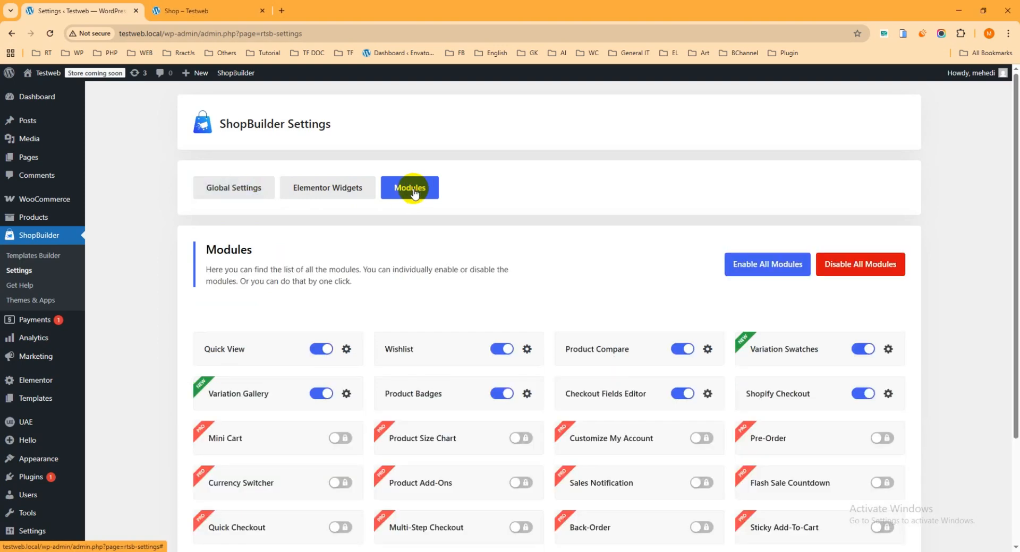
{"action": "scroll", "coordinate": [485, 329], "scroll_direction": "down", "scroll_amount": 2}
{"action": "scroll", "coordinate": [485, 330], "scroll_direction": "down", "scroll_amount": 4}
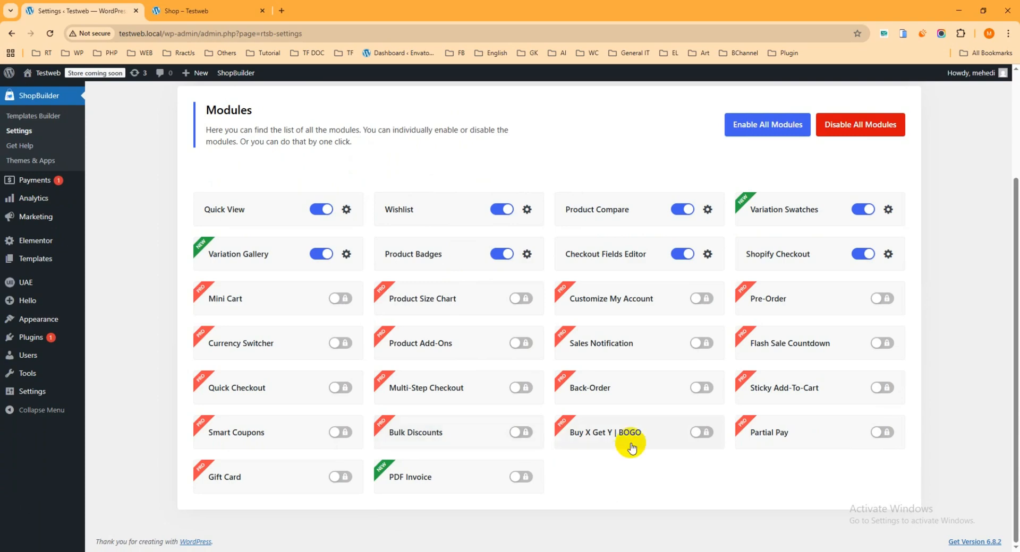
{"action": "scroll", "coordinate": [626, 441], "scroll_direction": "up", "scroll_amount": 2}
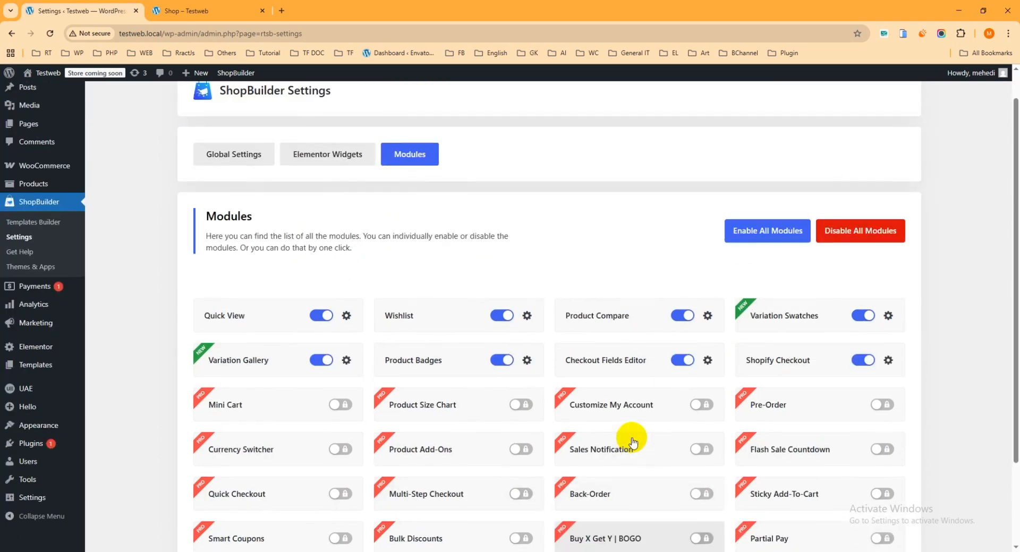
Step: Open the Product Compare module's settings and switch product comparison off and back on
{"action": "left_click", "coordinate": [685, 322]}
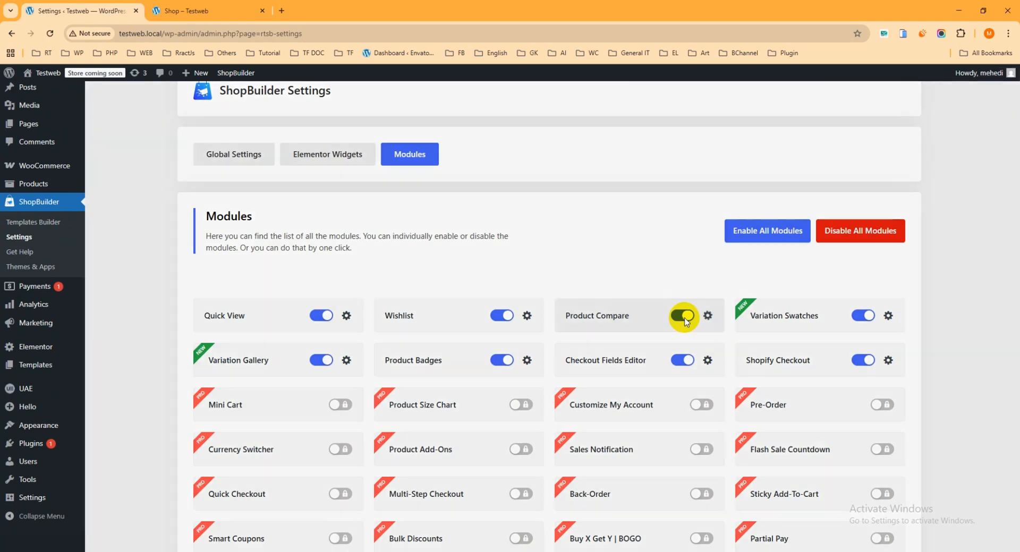
{"action": "left_click", "coordinate": [426, 226]}
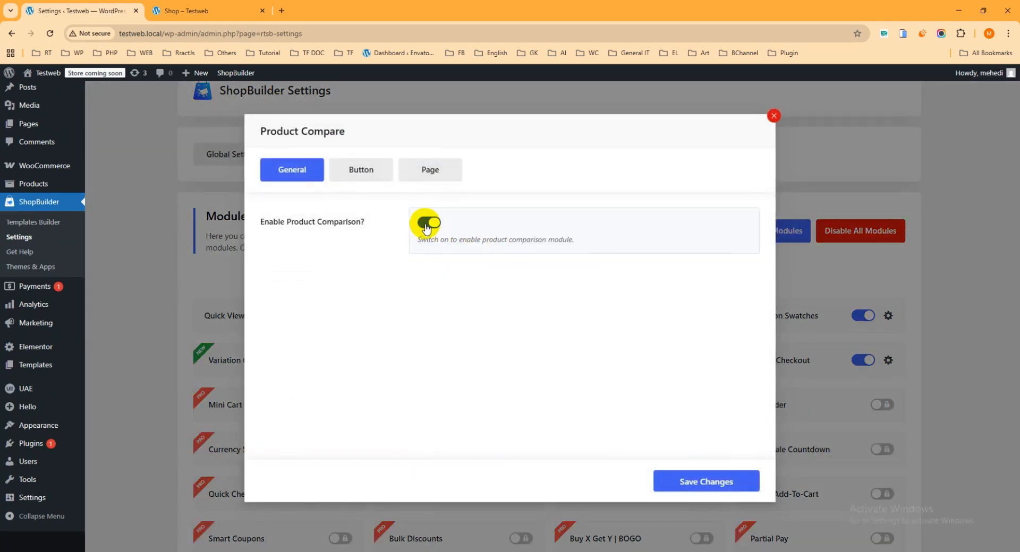
{"action": "left_click", "coordinate": [431, 226]}
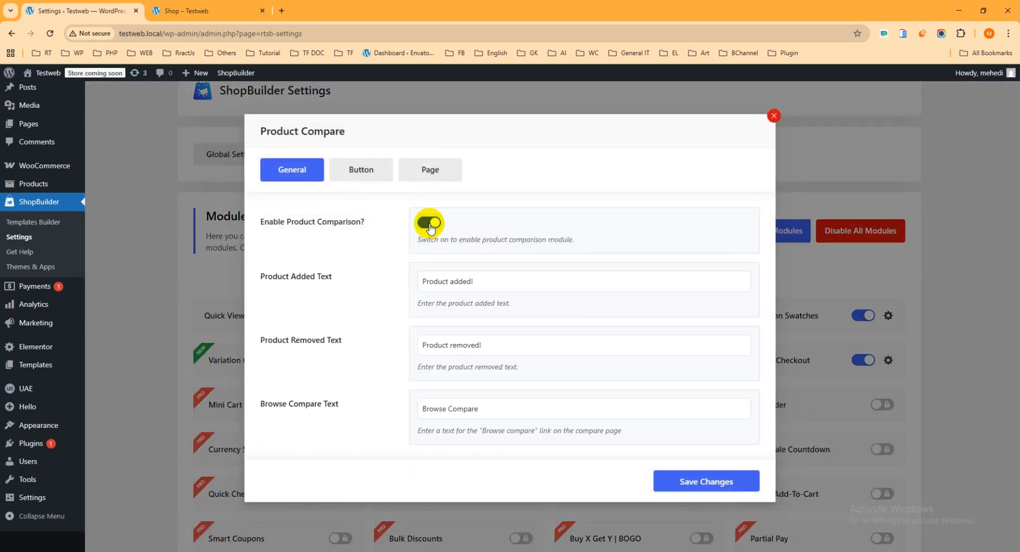
Step: Save the Product Compare settings and look through the product listing on the shop page
{"action": "left_click", "coordinate": [701, 483]}
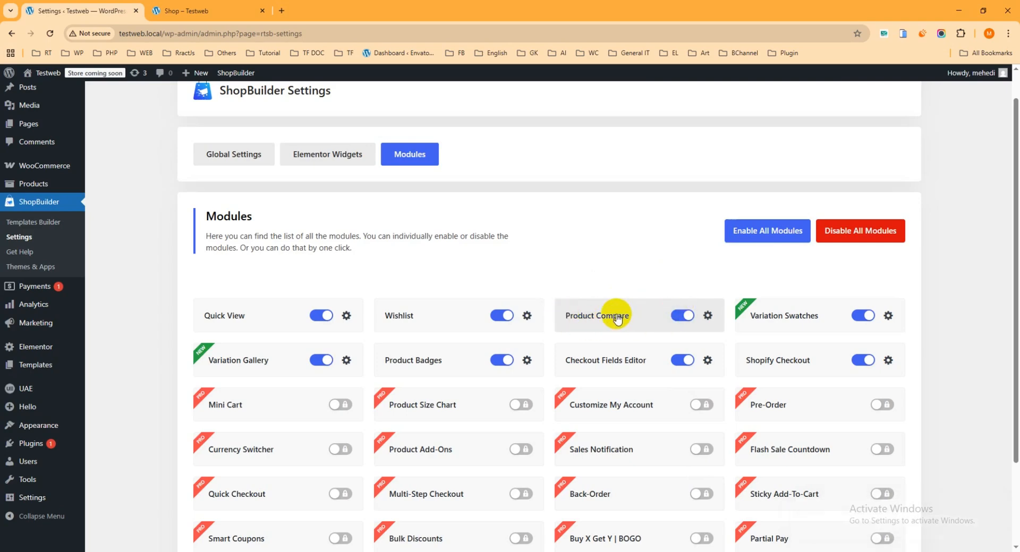
{"action": "left_click", "coordinate": [204, 12]}
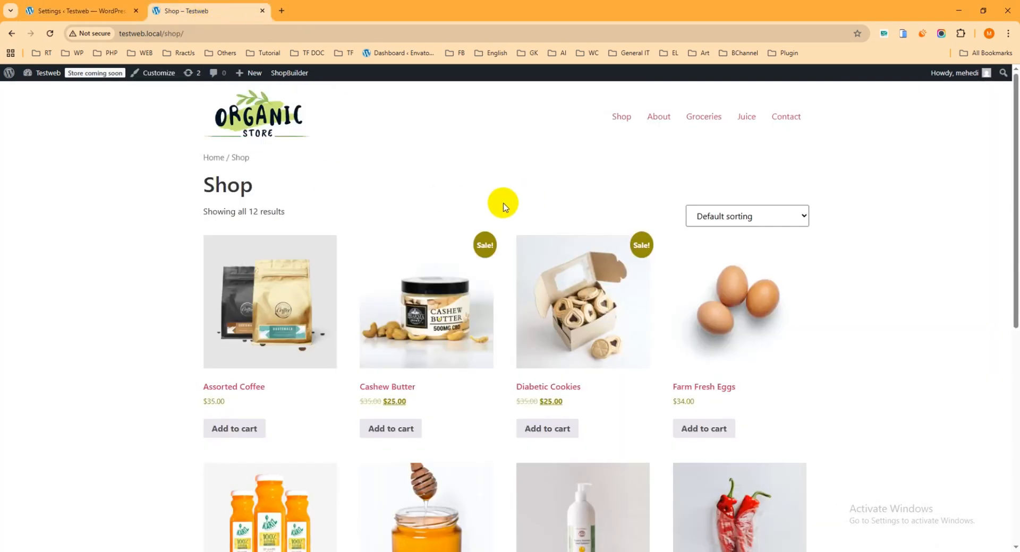
{"action": "scroll", "coordinate": [478, 217], "scroll_direction": "down", "scroll_amount": 2}
{"action": "scroll", "coordinate": [467, 272], "scroll_direction": "up", "scroll_amount": 3}
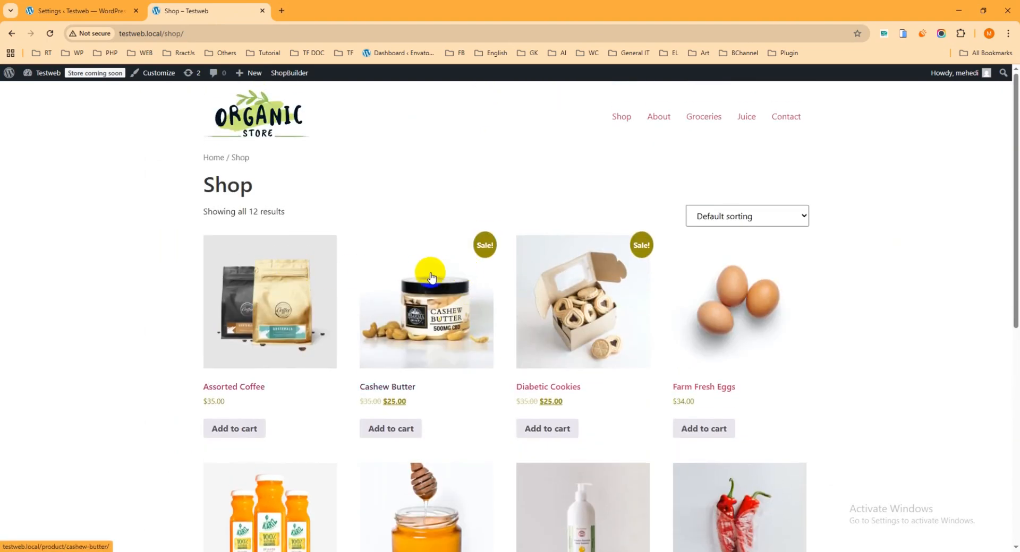
{"action": "scroll", "coordinate": [346, 282], "scroll_direction": "down", "scroll_amount": 5}
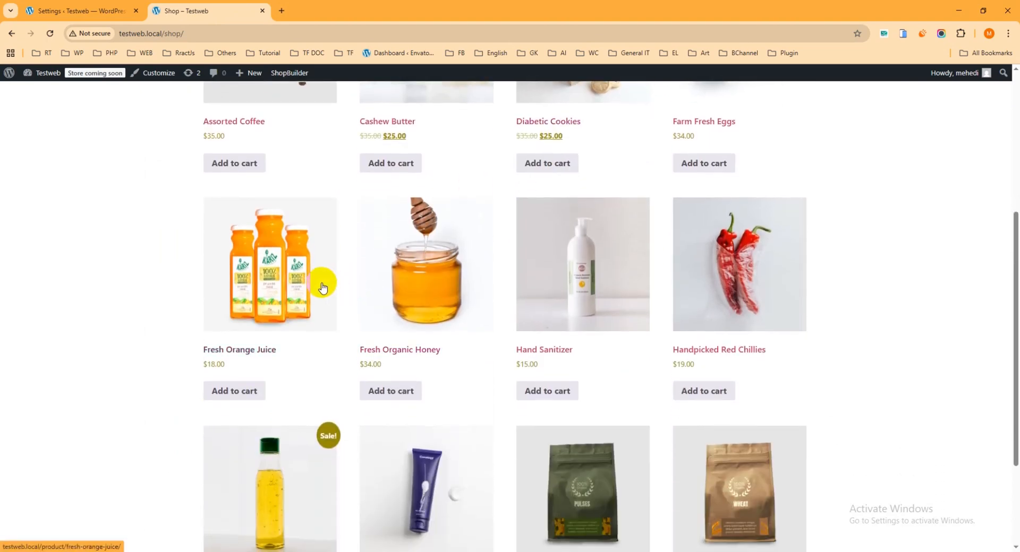
{"action": "scroll", "coordinate": [755, 269], "scroll_direction": "down", "scroll_amount": 3}
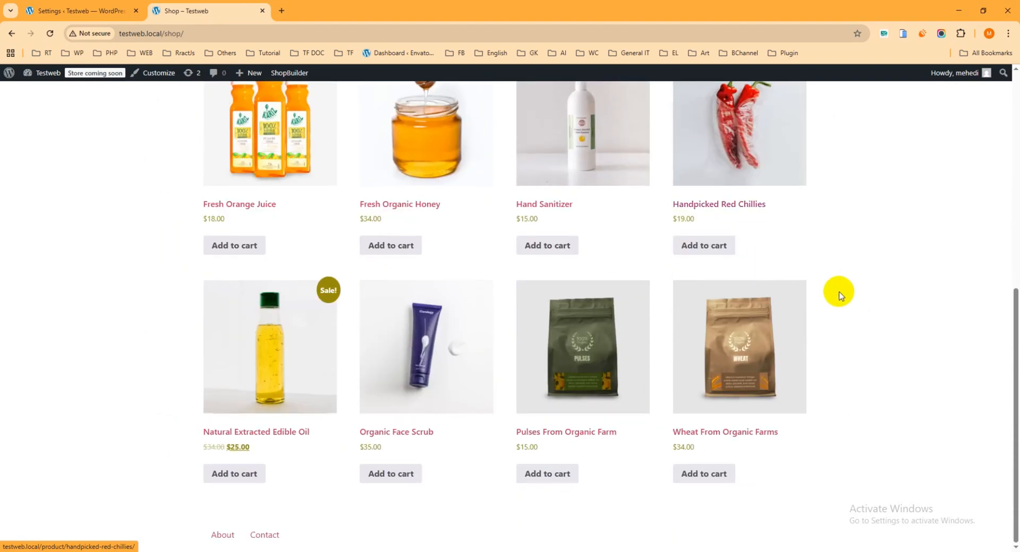
{"action": "scroll", "coordinate": [661, 300], "scroll_direction": "up", "scroll_amount": 7}
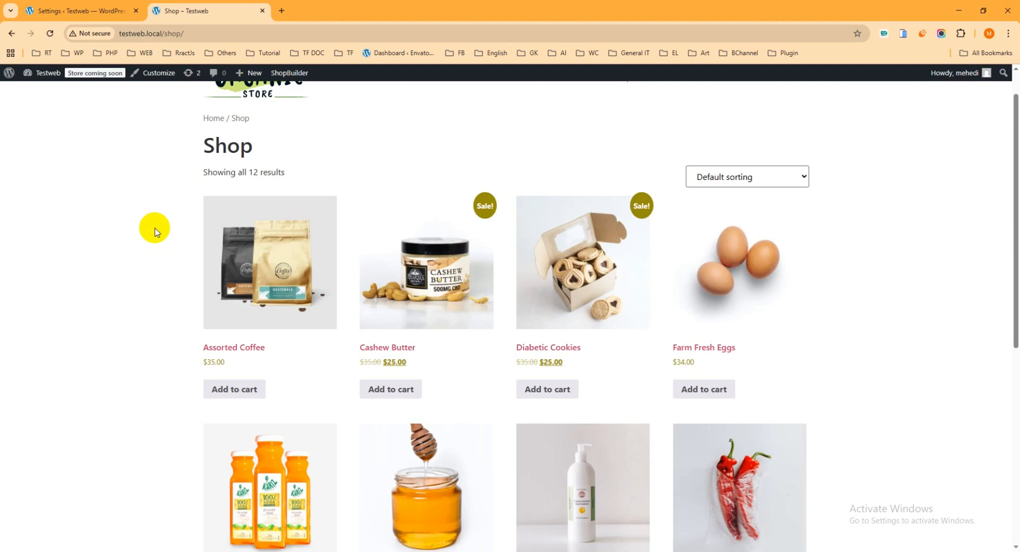
Step: Add a new page in ShopBuilder's Templates Builder named "Default Shop" with template type Shop, and set it as the active template
{"action": "left_click", "coordinate": [99, 11]}
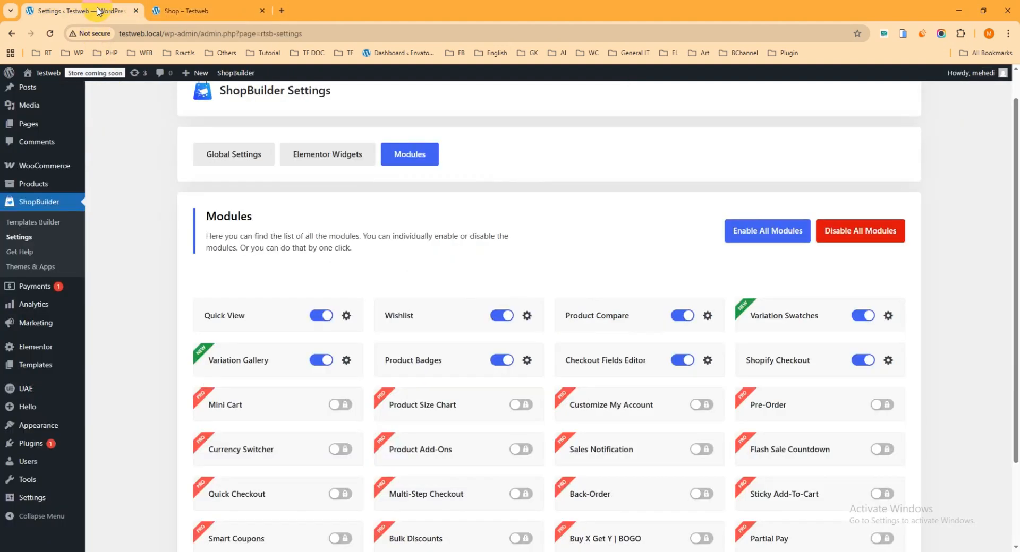
{"action": "scroll", "coordinate": [134, 170], "scroll_direction": "up", "scroll_amount": 1}
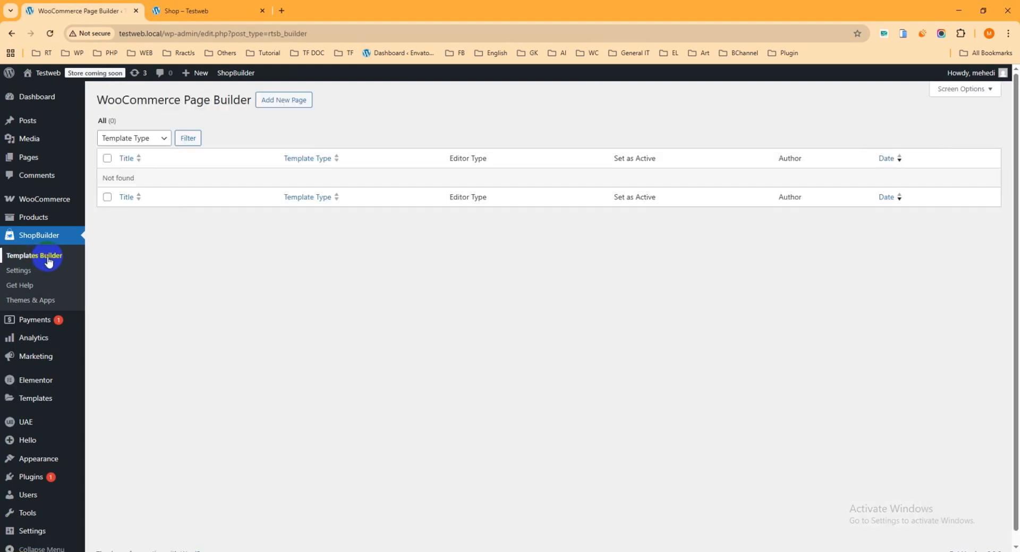
{"action": "left_click", "coordinate": [287, 106]}
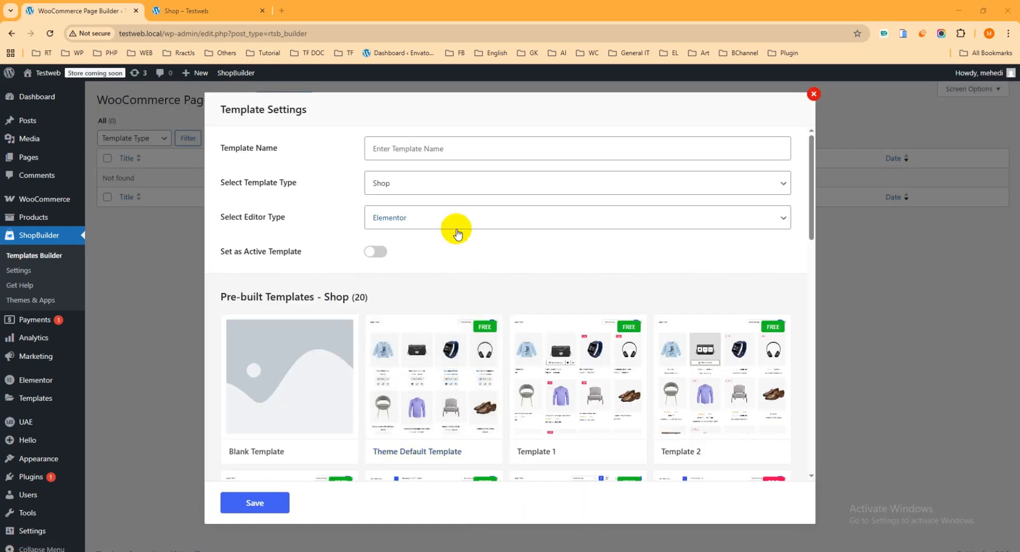
{"action": "left_click", "coordinate": [419, 149]}
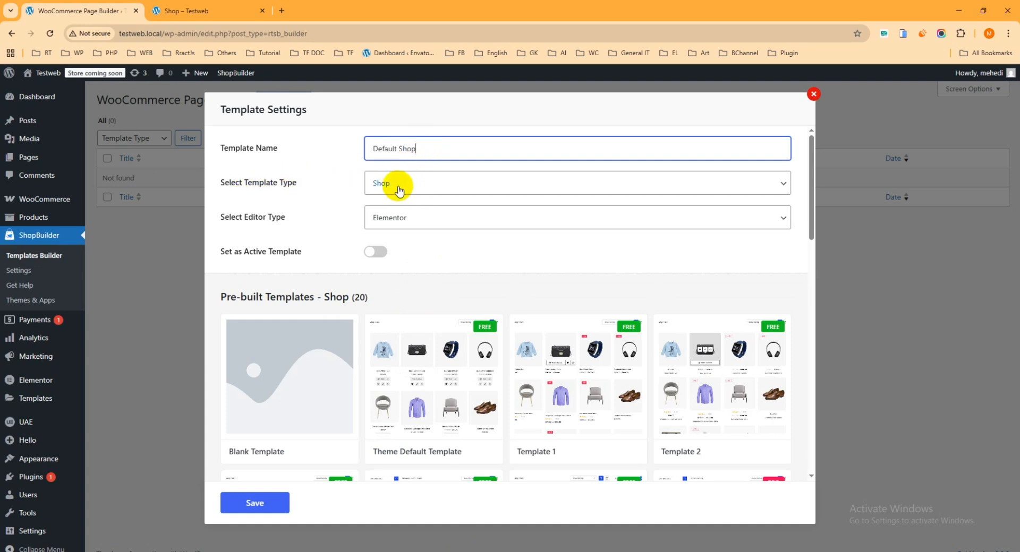
{"action": "left_click", "coordinate": [399, 187]}
{"action": "left_click", "coordinate": [403, 202]}
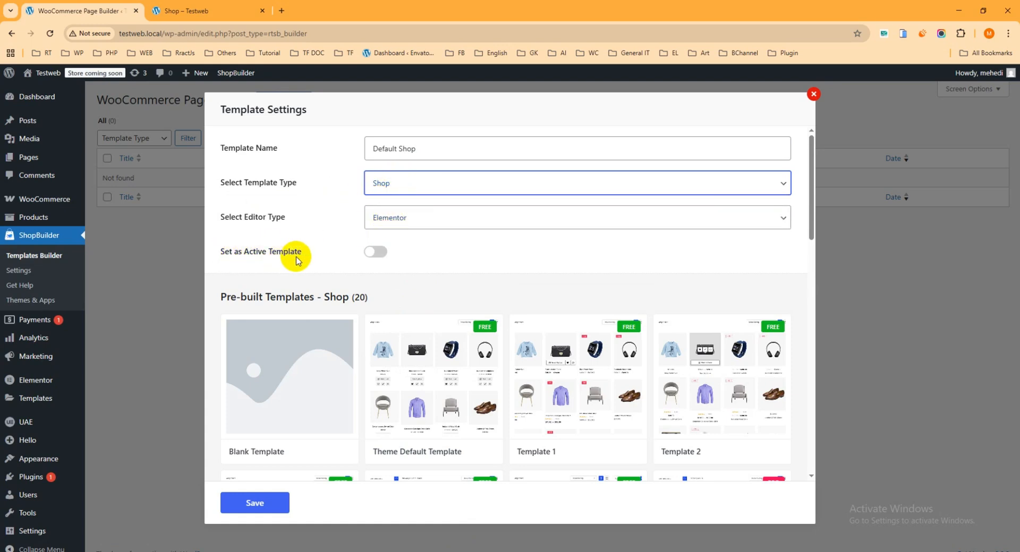
{"action": "left_click", "coordinate": [378, 253]}
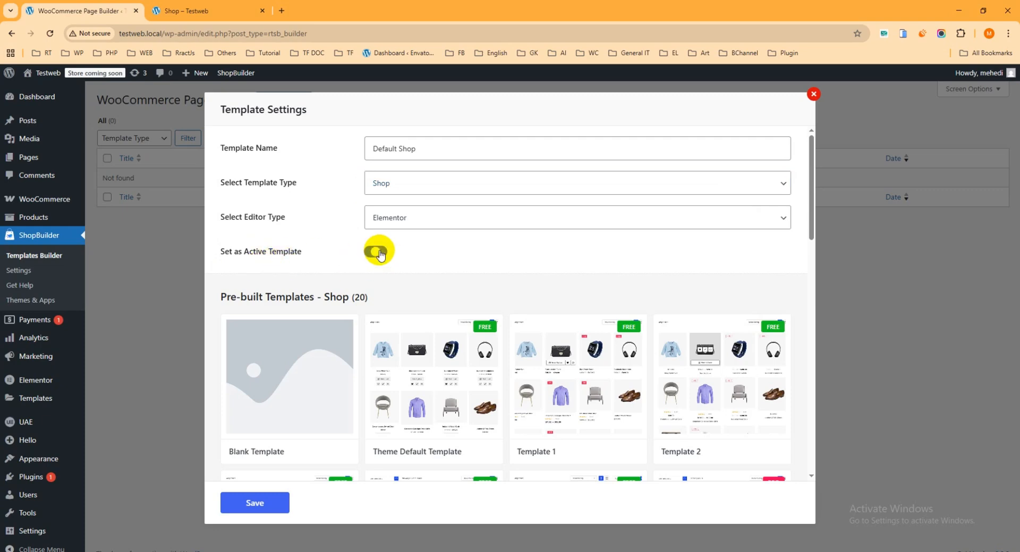
Step: Import the free pre-built shop template with a left filter sidebar and product grid, and review it in the Elementor editor
{"action": "scroll", "coordinate": [436, 228], "scroll_direction": "down", "scroll_amount": 4}
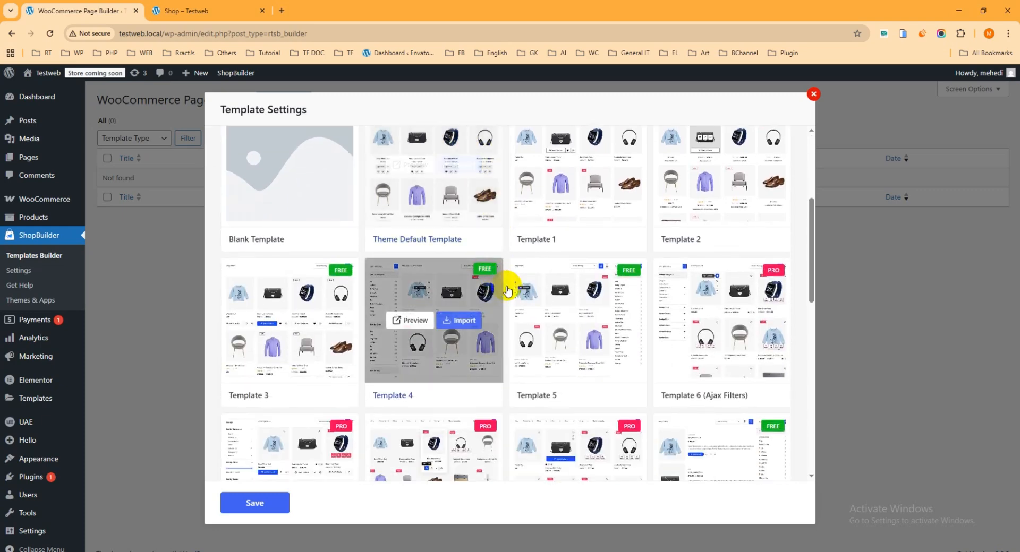
{"action": "scroll", "coordinate": [507, 290], "scroll_direction": "down", "scroll_amount": 6}
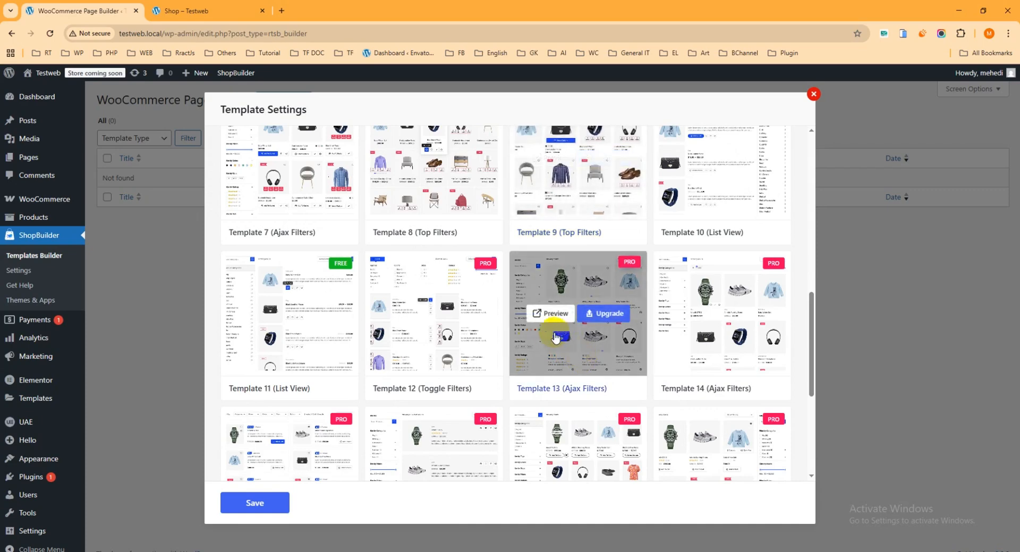
{"action": "scroll", "coordinate": [555, 337], "scroll_direction": "up", "scroll_amount": 4}
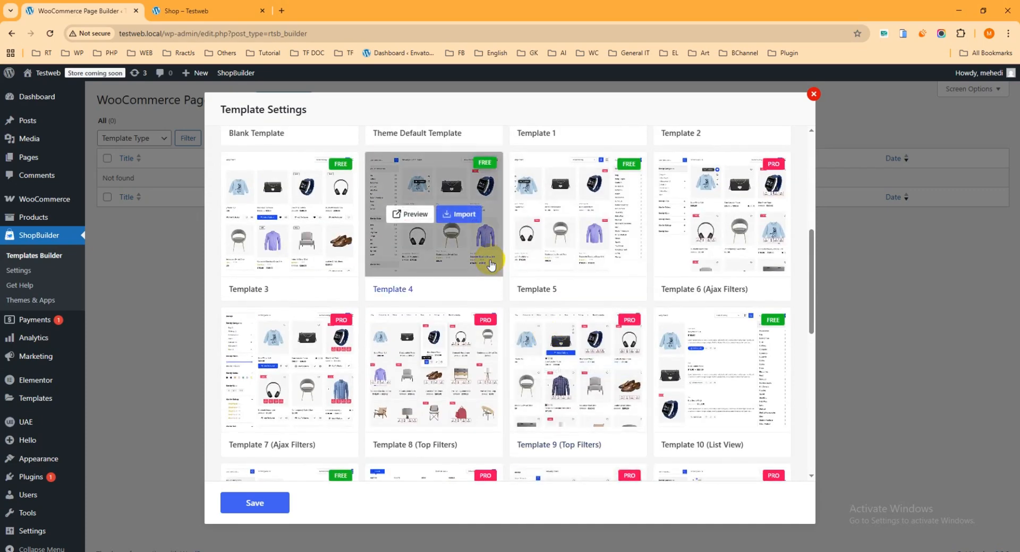
{"action": "scroll", "coordinate": [491, 265], "scroll_direction": "up", "scroll_amount": 2}
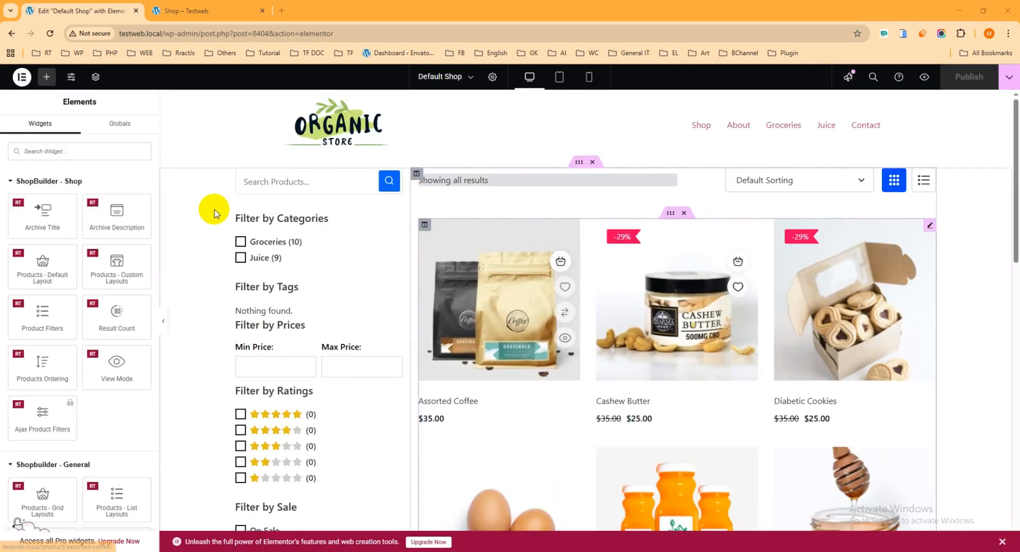
{"action": "scroll", "coordinate": [622, 286], "scroll_direction": "down", "scroll_amount": 10}
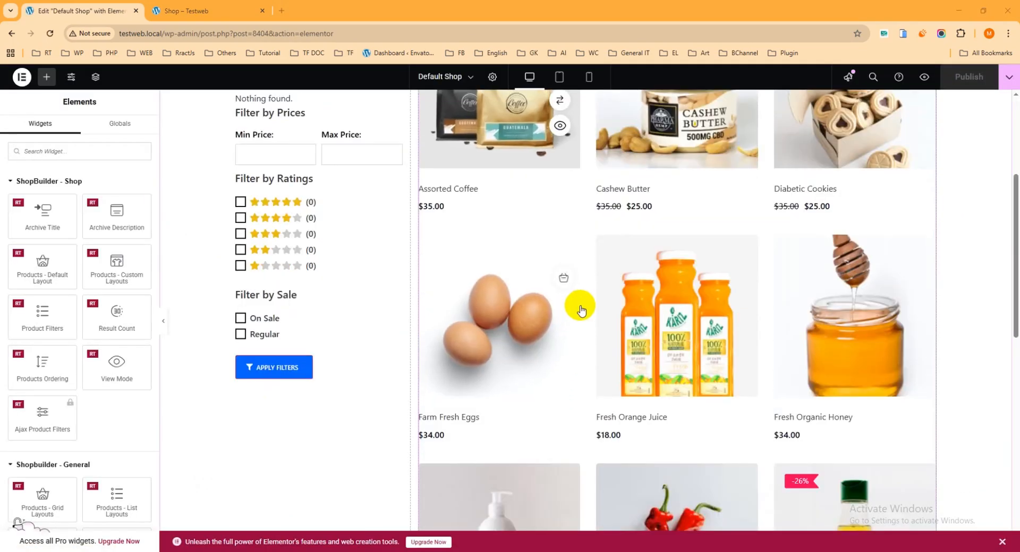
{"action": "scroll", "coordinate": [648, 314], "scroll_direction": "up", "scroll_amount": 10}
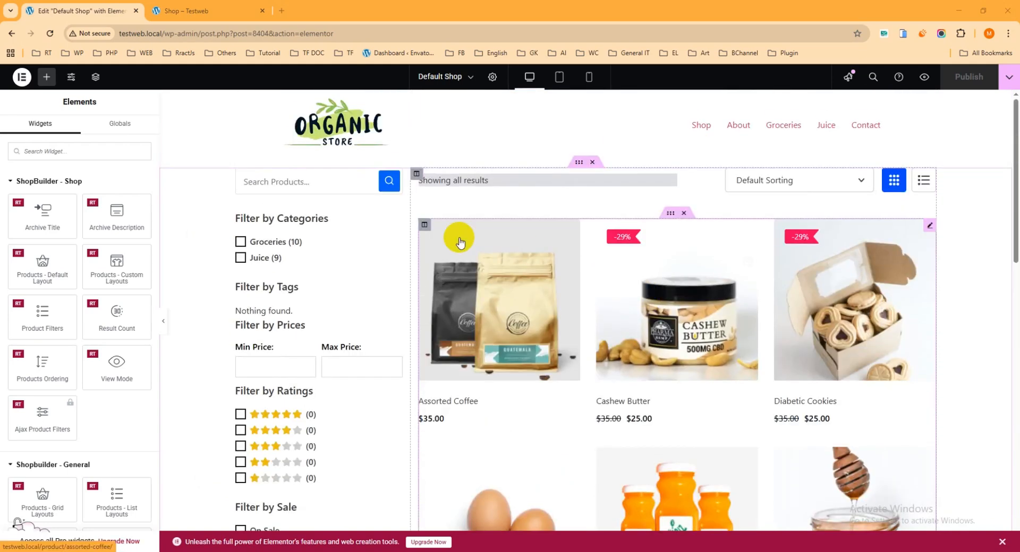
Step: Load testweb.local/shop/ in a new browser tab and look through the products in the ShopBuilder layout
{"action": "left_click", "coordinate": [228, 11]}
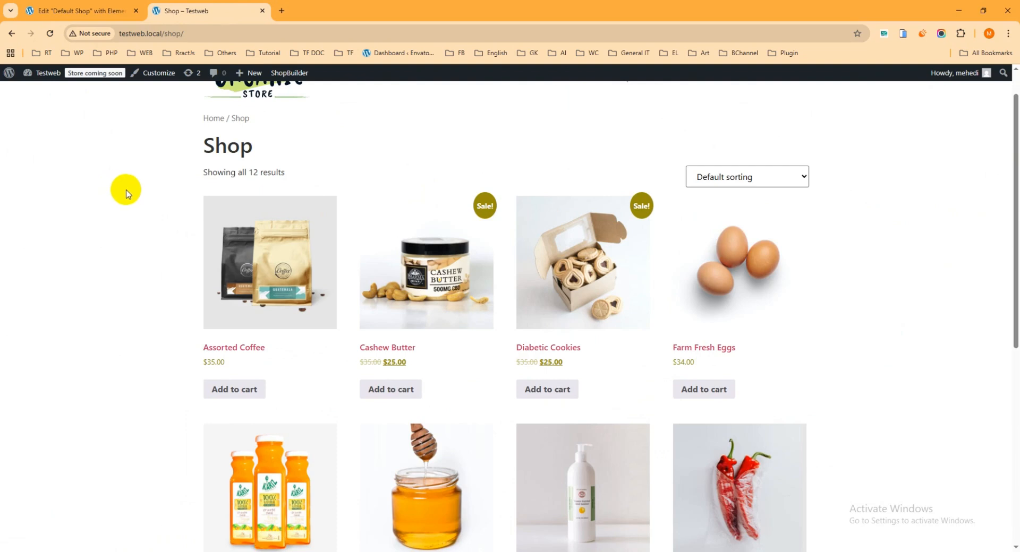
{"action": "left_click", "coordinate": [195, 35]}
{"action": "key", "text": "ctrl+c"}
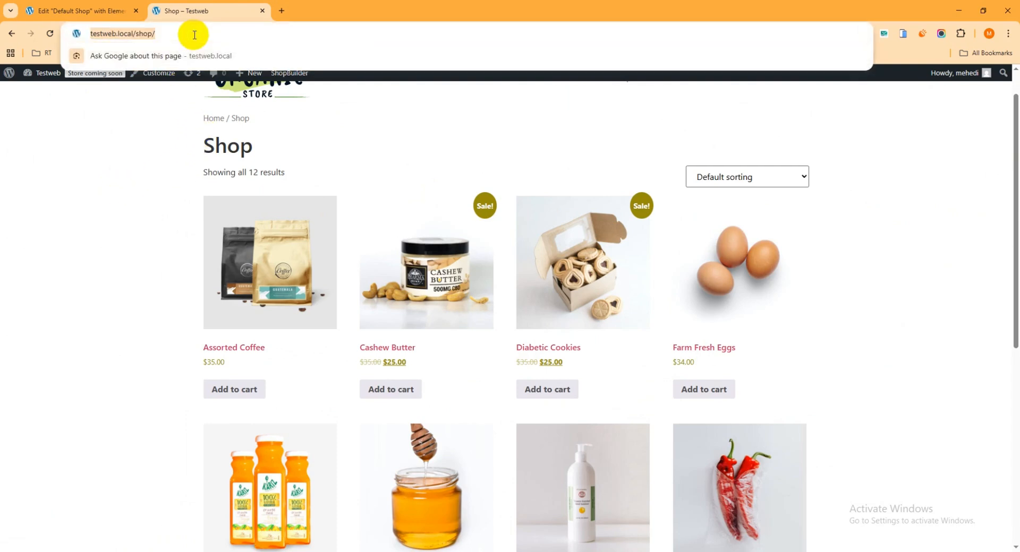
{"action": "left_click", "coordinate": [292, 11]}
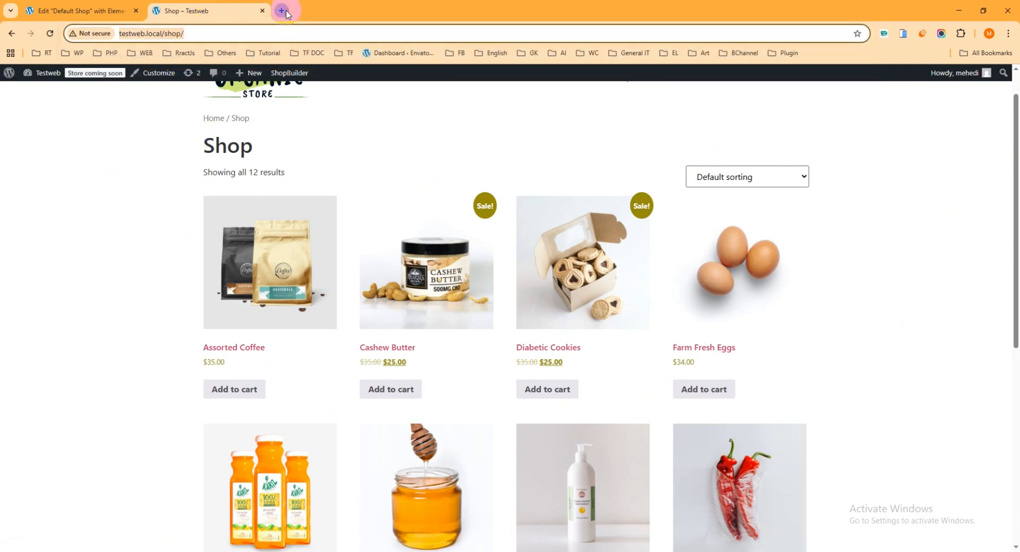
{"action": "key", "text": "ctrl+v"}
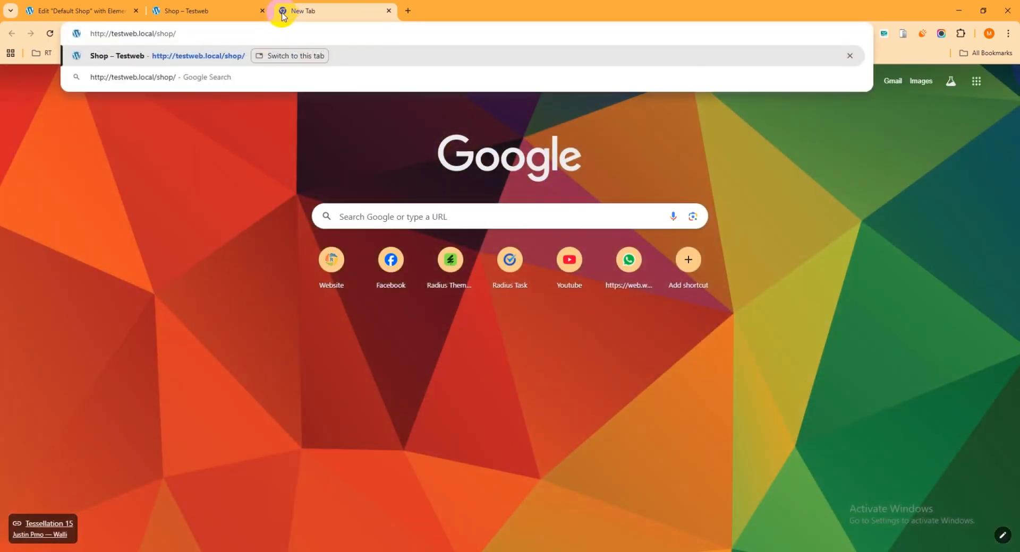
{"action": "key", "text": "Return"}
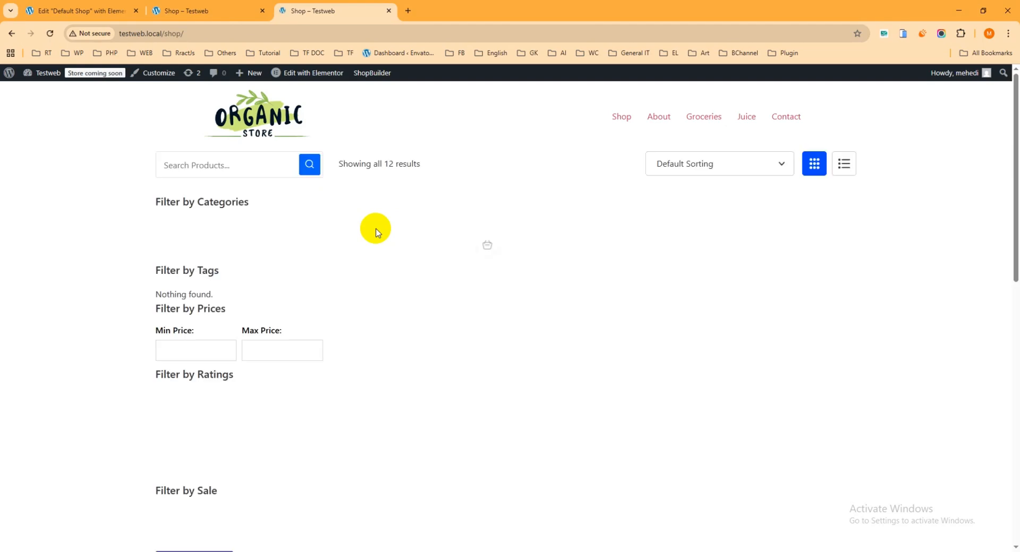
{"action": "scroll", "coordinate": [376, 228], "scroll_direction": "down", "scroll_amount": 8}
{"action": "scroll", "coordinate": [547, 291], "scroll_direction": "down", "scroll_amount": 3}
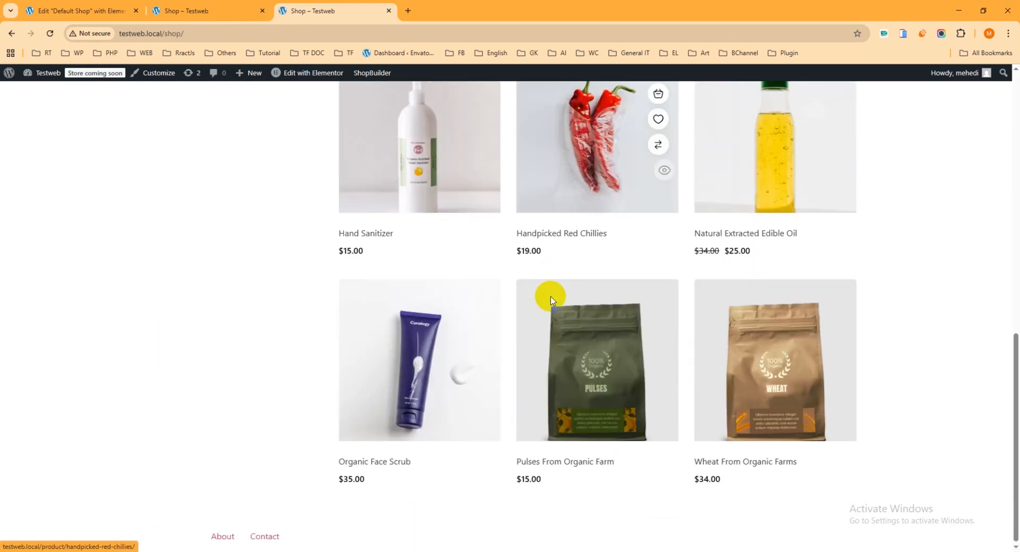
{"action": "scroll", "coordinate": [549, 282], "scroll_direction": "up", "scroll_amount": 10}
Step: Compare the previously loaded default shop page with the new ShopBuilder layout, and close the old shop page
{"action": "left_click", "coordinate": [186, 11]}
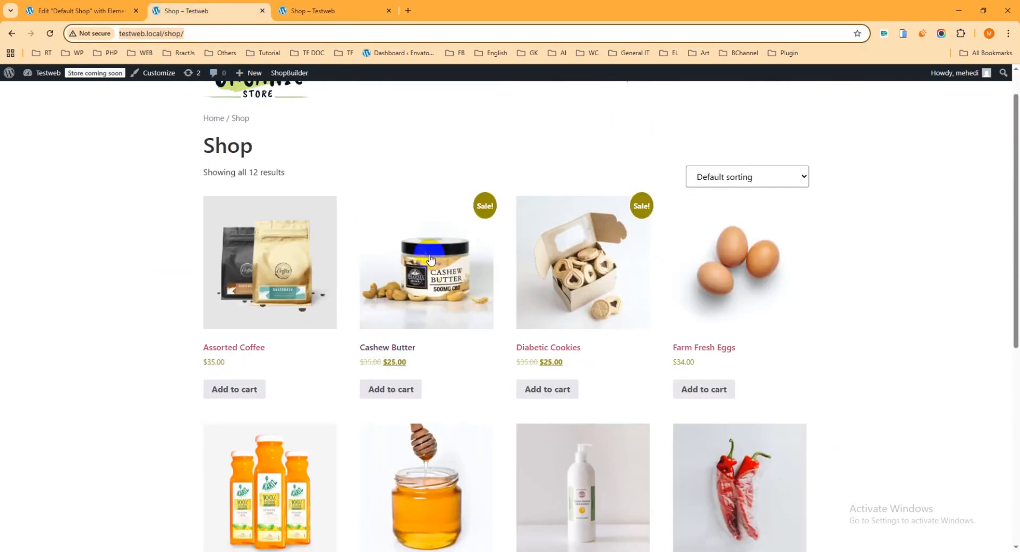
{"action": "scroll", "coordinate": [425, 249], "scroll_direction": "up", "scroll_amount": 1}
{"action": "scroll", "coordinate": [383, 212], "scroll_direction": "down", "scroll_amount": 5}
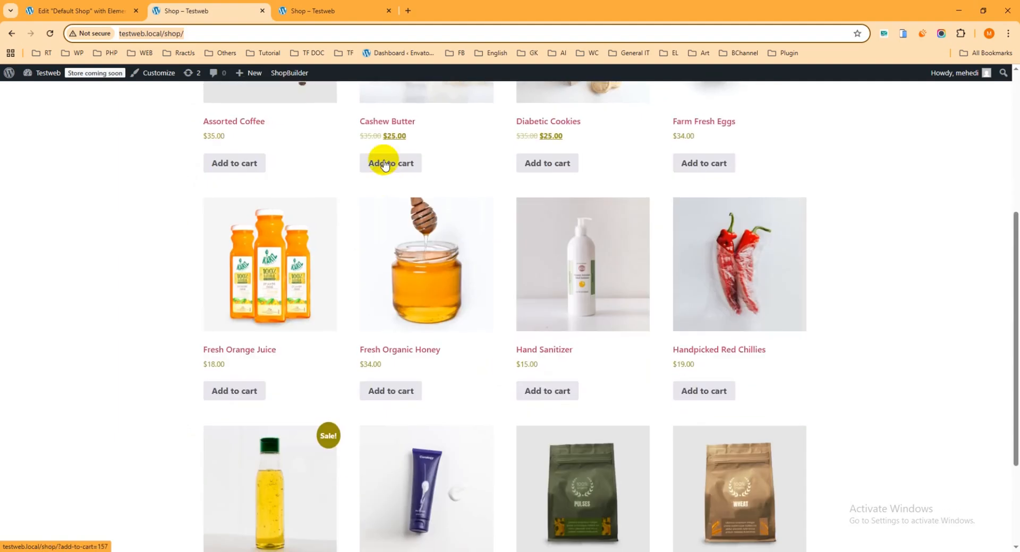
{"action": "left_click", "coordinate": [338, 8]}
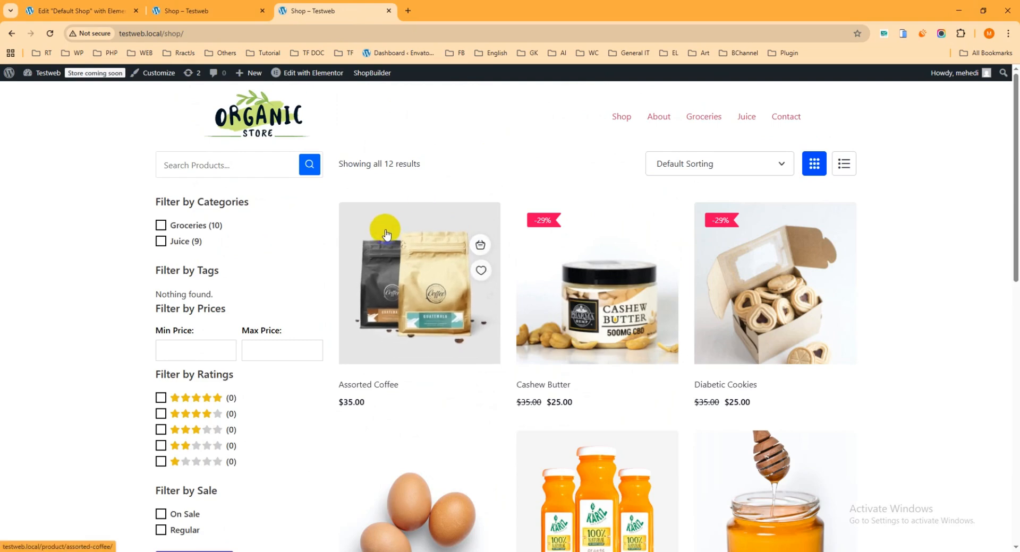
{"action": "left_click", "coordinate": [210, 11]}
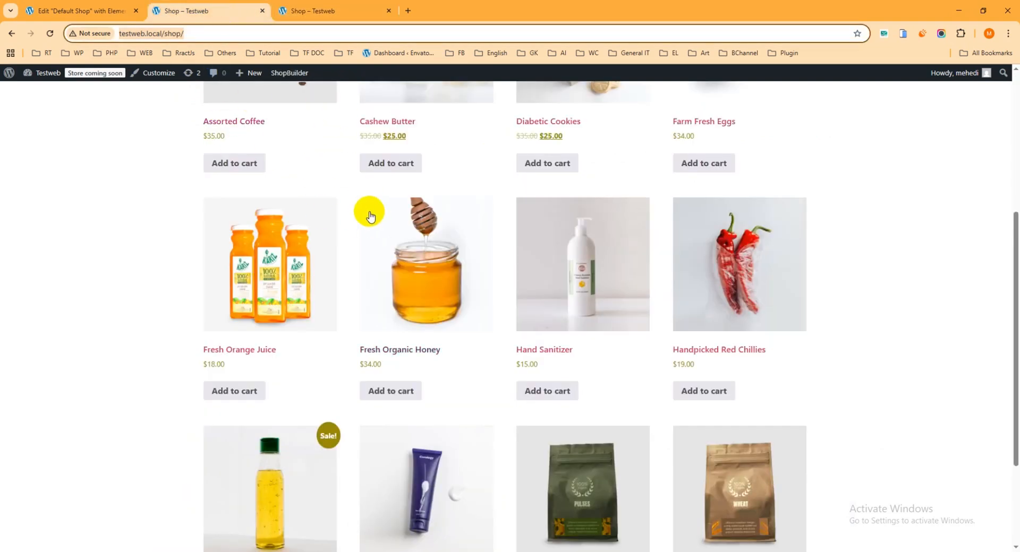
{"action": "scroll", "coordinate": [371, 212], "scroll_direction": "up", "scroll_amount": 5}
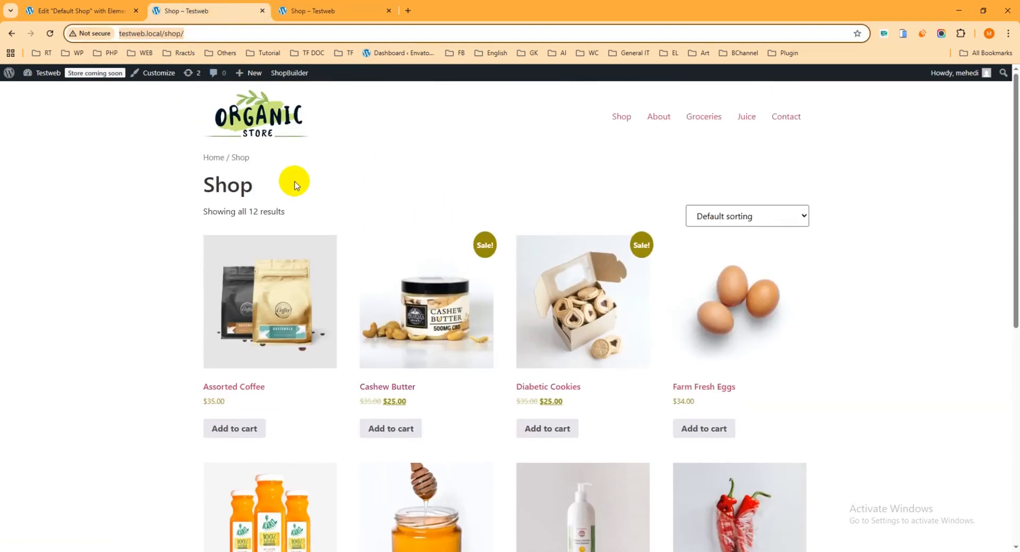
{"action": "left_click", "coordinate": [260, 11]}
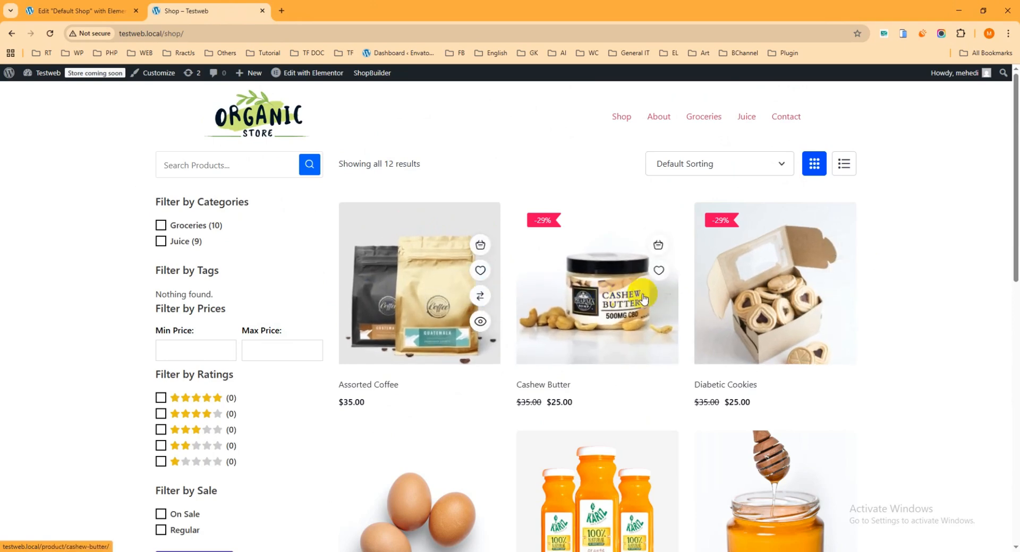
Step: Open the Testweb WordPress dashboard in a new browser tab and go to the ShopBuilder settings
{"action": "left_click", "coordinate": [87, 10]}
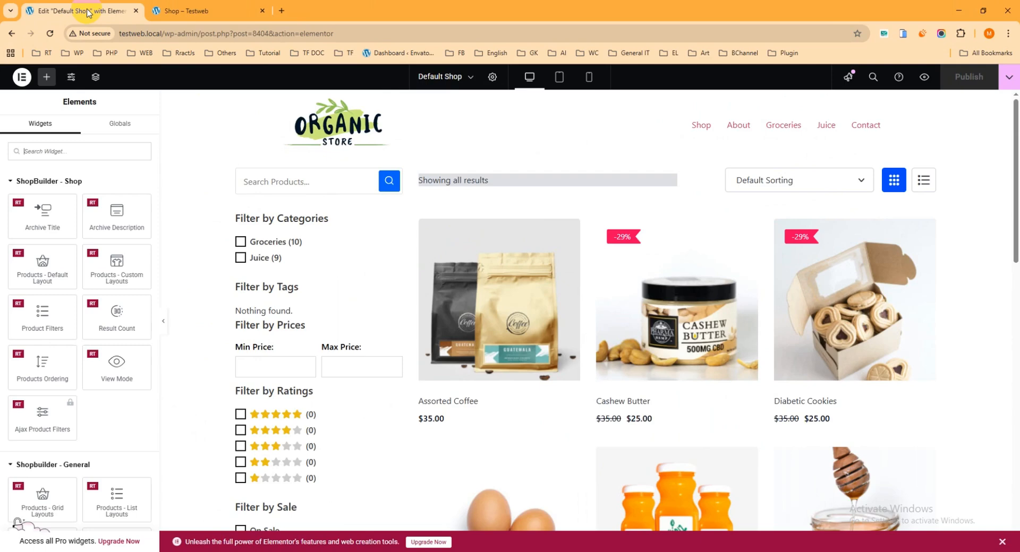
{"action": "left_click", "coordinate": [196, 11]}
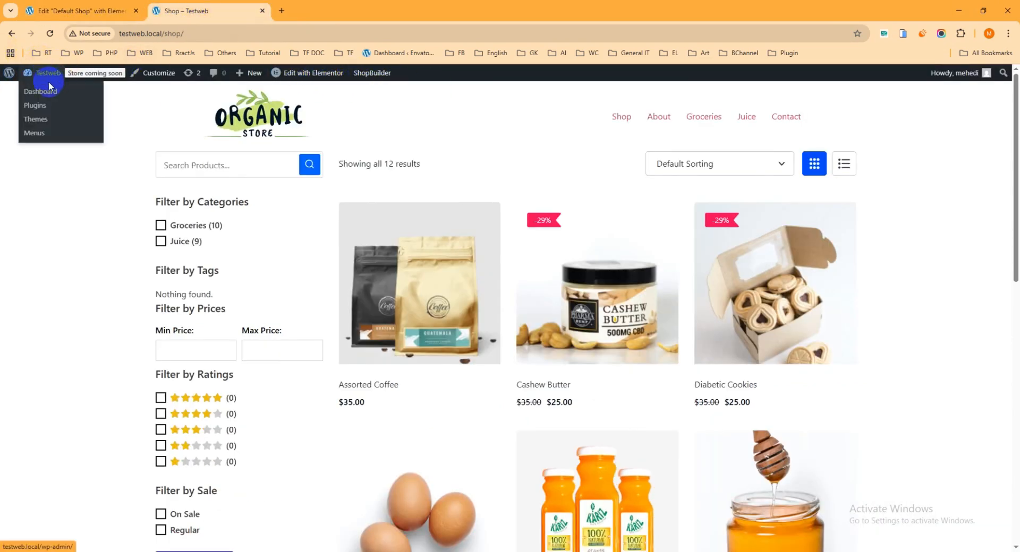
{"action": "right_click", "coordinate": [43, 90]}
{"action": "left_click", "coordinate": [69, 101]}
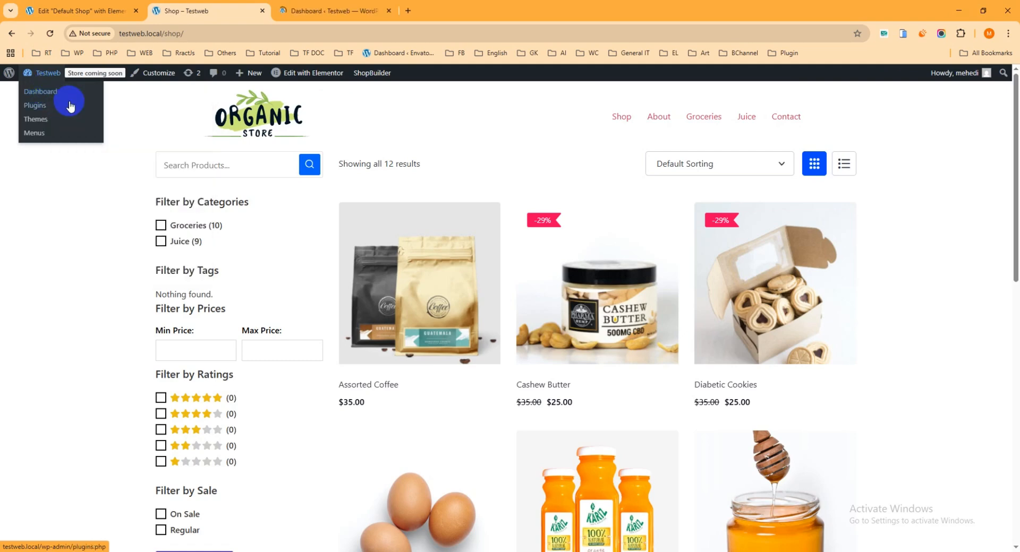
{"action": "key", "text": "ctrl+Tab"}
{"action": "mouse_move", "coordinate": [40, 272]}
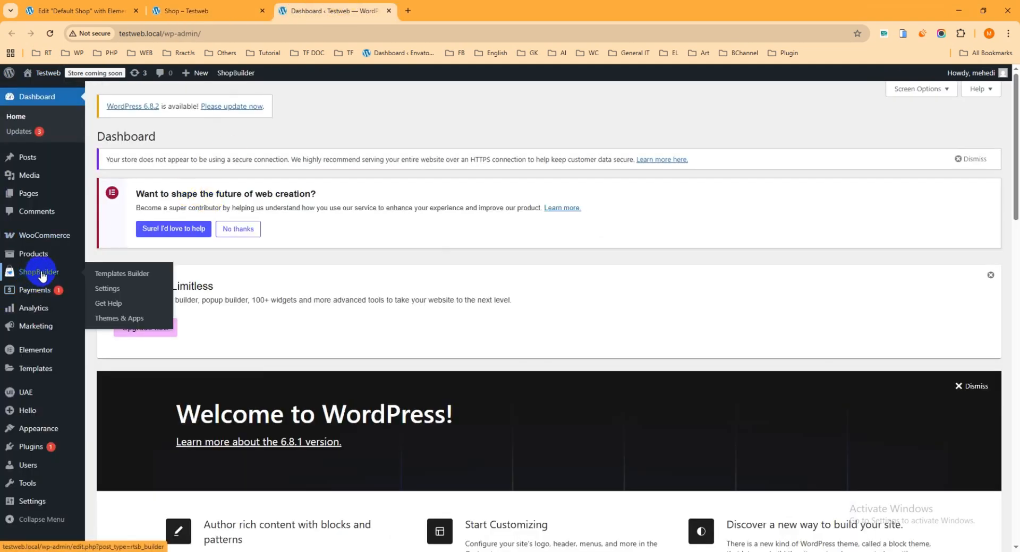
{"action": "left_click", "coordinate": [105, 289]}
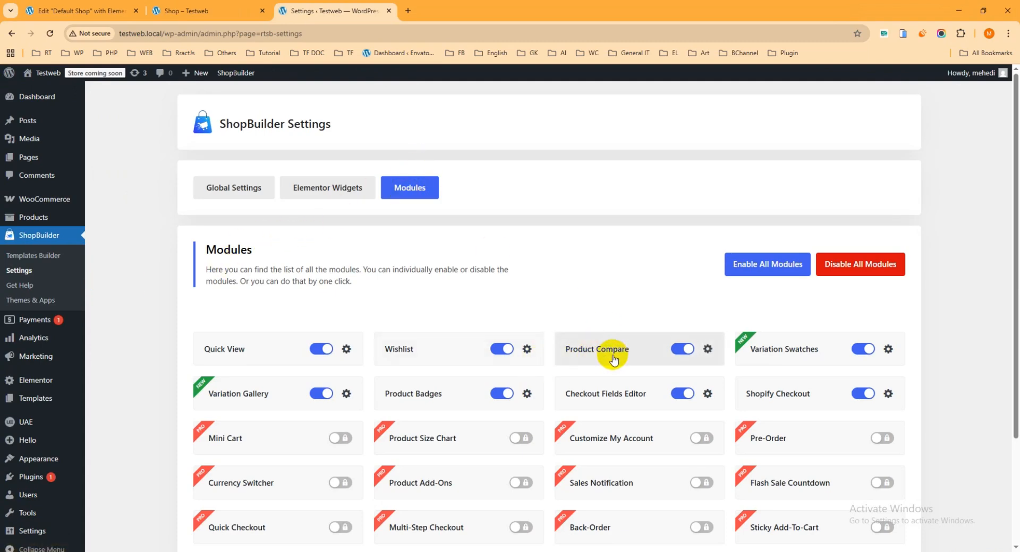
Step: Disable product comparison in the Product Compare module settings, save, and check the products on the shop page
{"action": "left_click", "coordinate": [707, 349]}
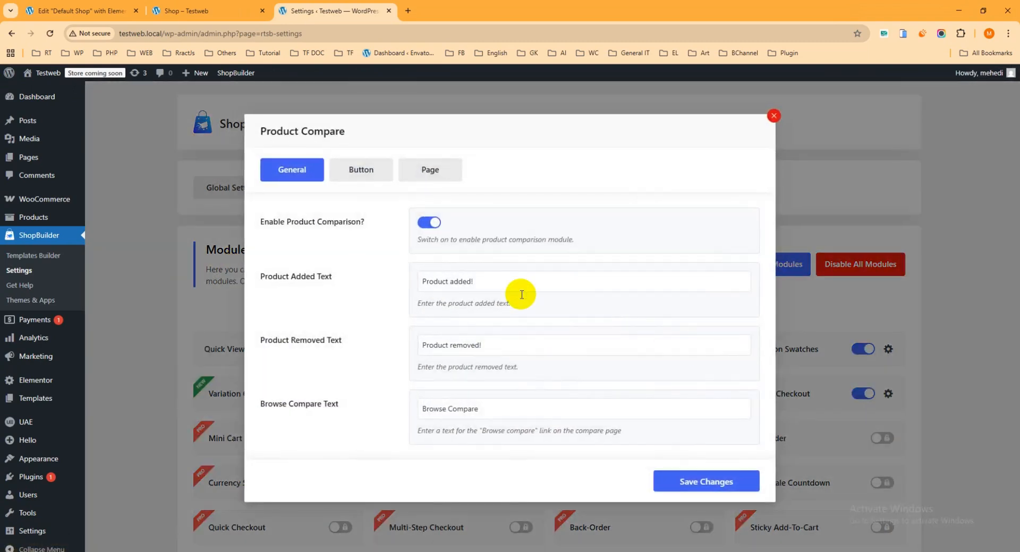
{"action": "left_click", "coordinate": [429, 223]}
{"action": "left_click", "coordinate": [701, 483]}
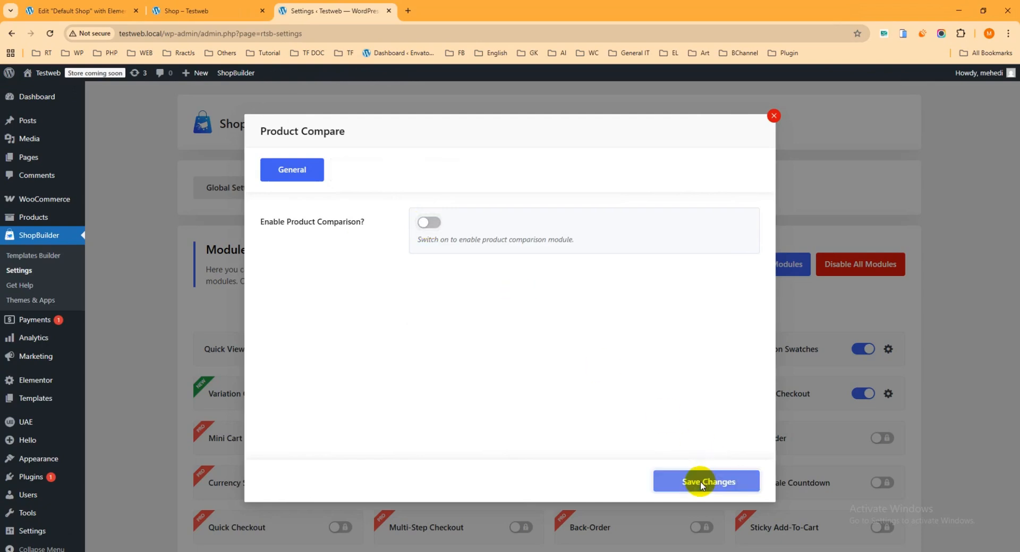
{"action": "left_click", "coordinate": [175, 11]}
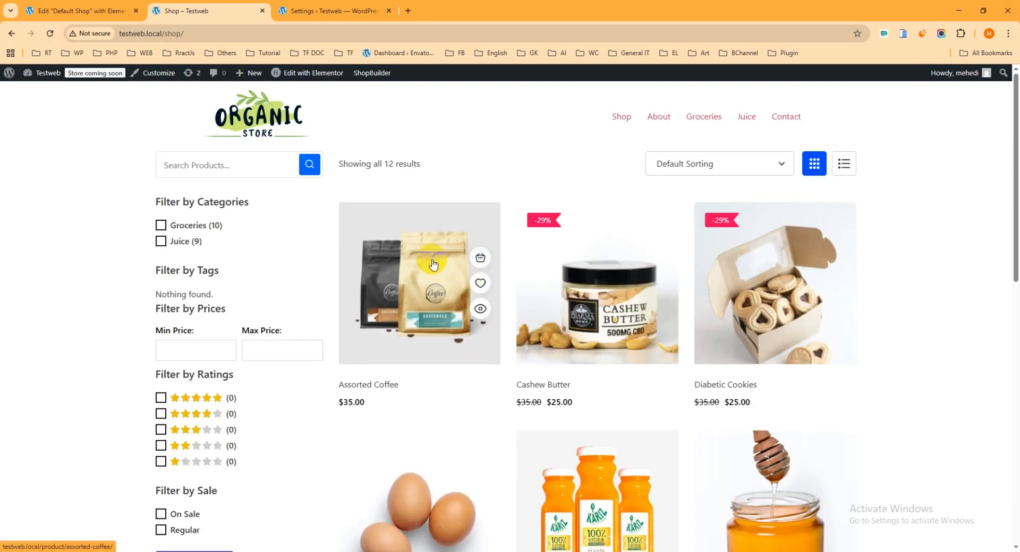
Step: Re-enable product comparison in the Product Compare module settings and save the changes
{"action": "left_click", "coordinate": [315, 10]}
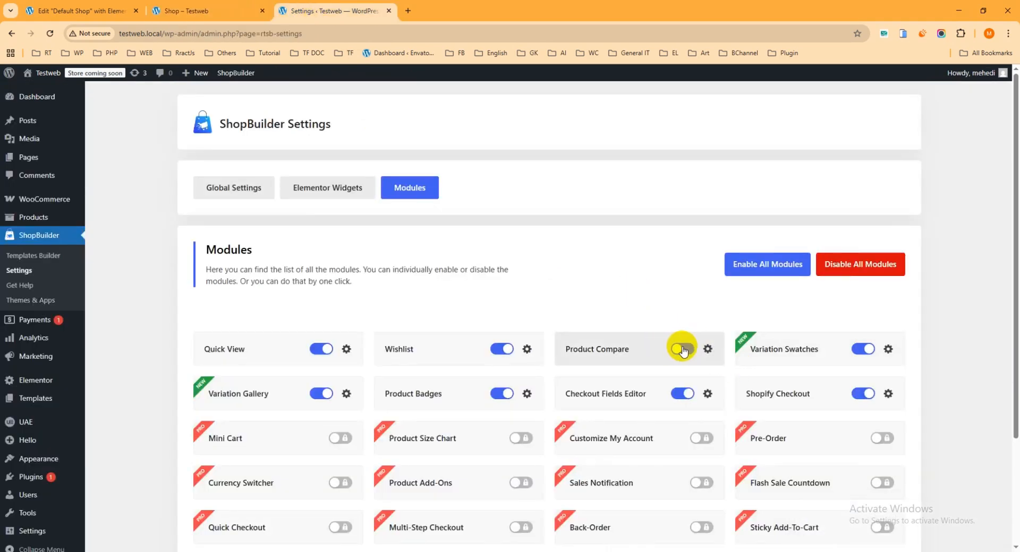
{"action": "left_click", "coordinate": [695, 351]}
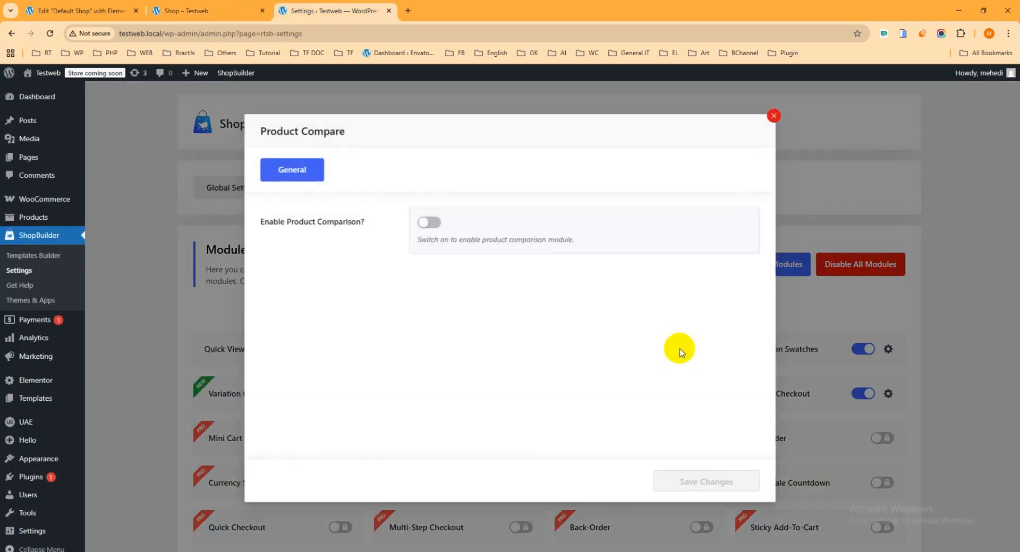
{"action": "left_click", "coordinate": [429, 223]}
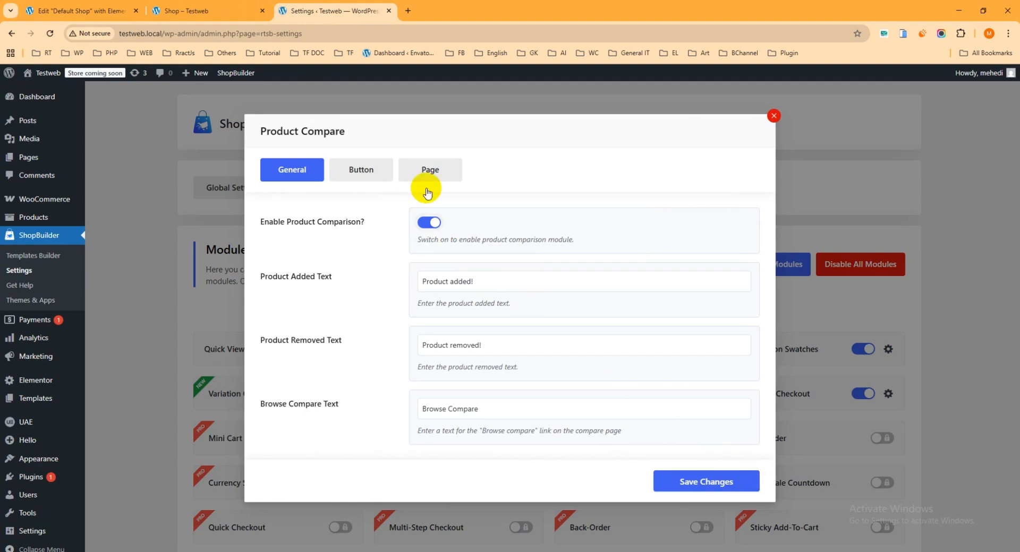
{"action": "left_click", "coordinate": [706, 484]}
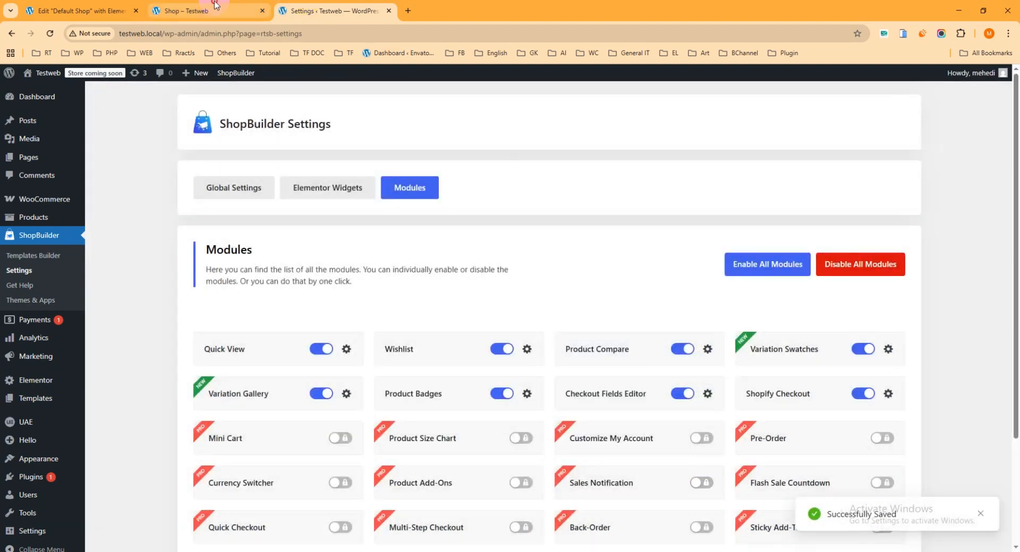
Step: Reload the shop page and look through the Assorted Coffee product page for a compare option
{"action": "left_click", "coordinate": [207, 11]}
{"action": "left_click", "coordinate": [49, 33]}
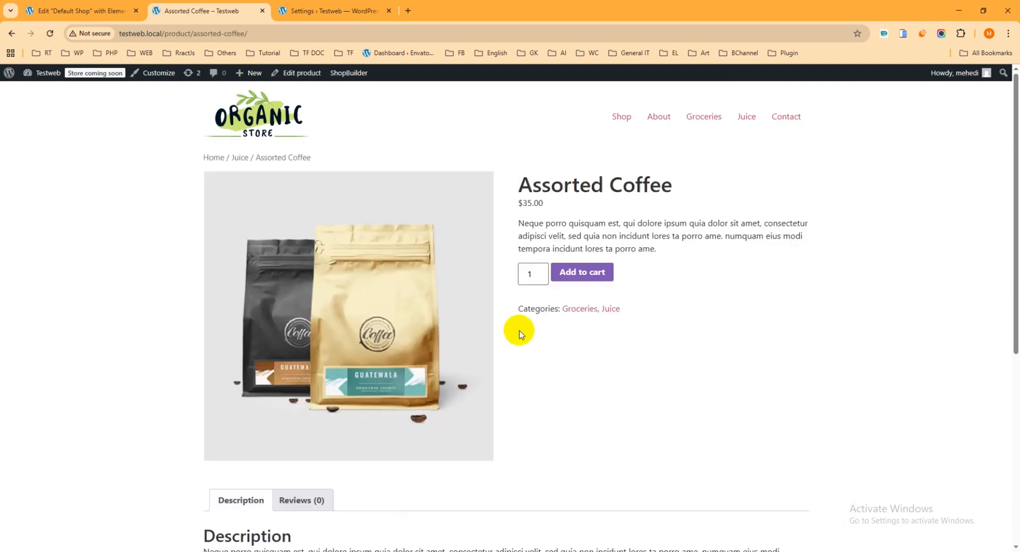
{"action": "scroll", "coordinate": [613, 297], "scroll_direction": "down", "scroll_amount": 2}
{"action": "scroll", "coordinate": [615, 292], "scroll_direction": "up", "scroll_amount": 2}
{"action": "scroll", "coordinate": [637, 310], "scroll_direction": "down", "scroll_amount": 1}
{"action": "scroll", "coordinate": [614, 306], "scroll_direction": "down", "scroll_amount": 2}
{"action": "scroll", "coordinate": [610, 303], "scroll_direction": "up", "scroll_amount": 3}
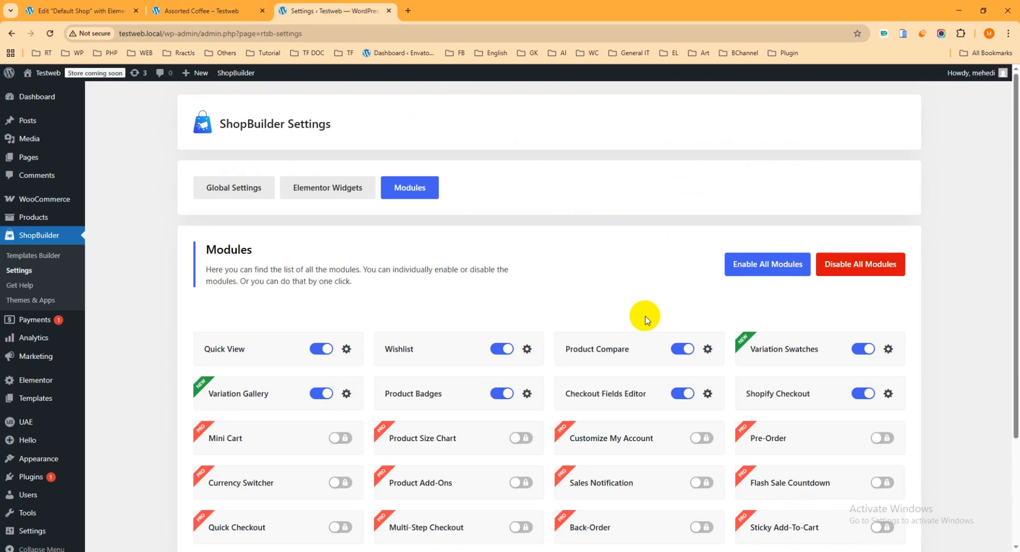
Step: Review the Product Compare module's page, general and button settings, including the shop page and product page button options
{"action": "scroll", "coordinate": [646, 320], "scroll_direction": "down", "scroll_amount": 2}
{"action": "left_click", "coordinate": [707, 243]}
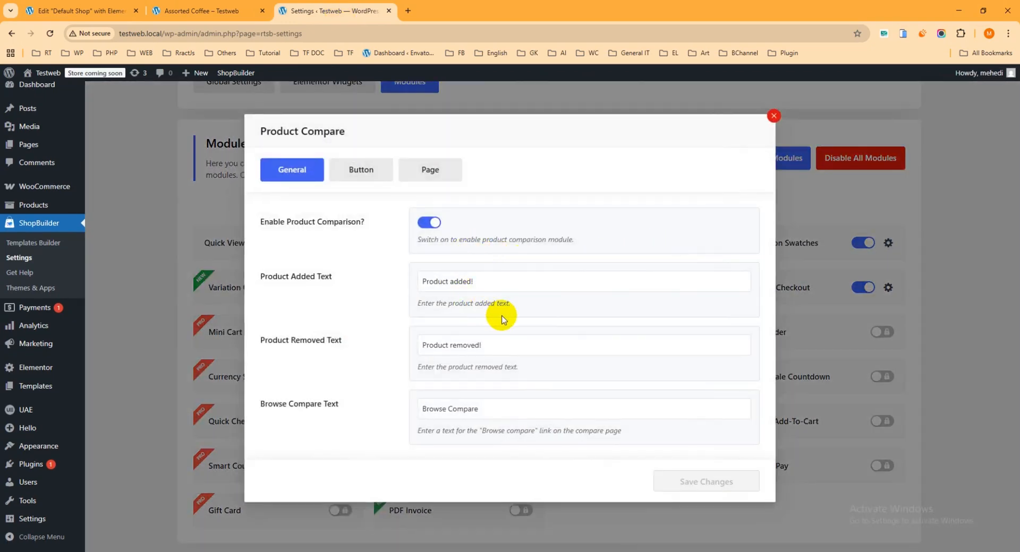
{"action": "left_click", "coordinate": [427, 166]}
{"action": "scroll", "coordinate": [445, 226], "scroll_direction": "down", "scroll_amount": 2}
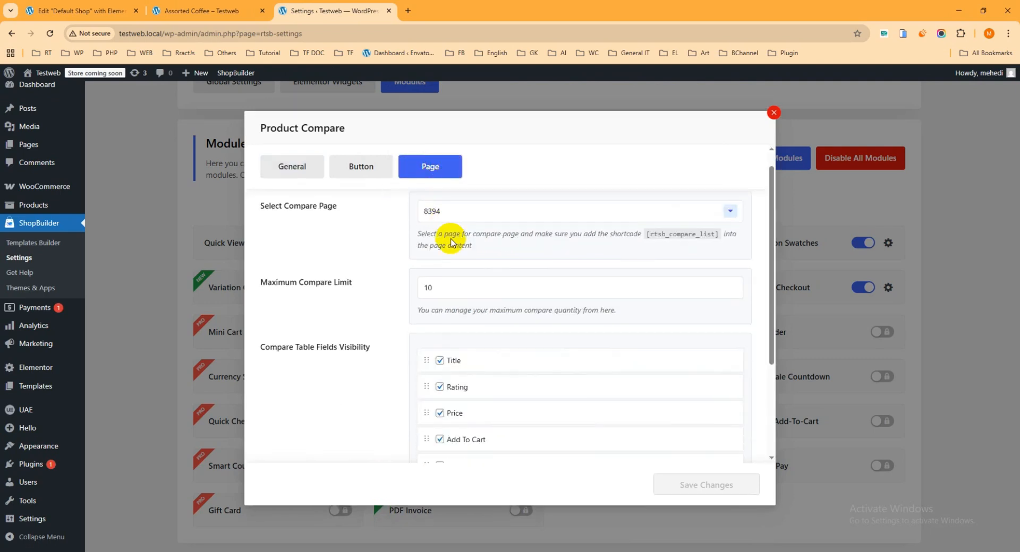
{"action": "left_click", "coordinate": [298, 167]}
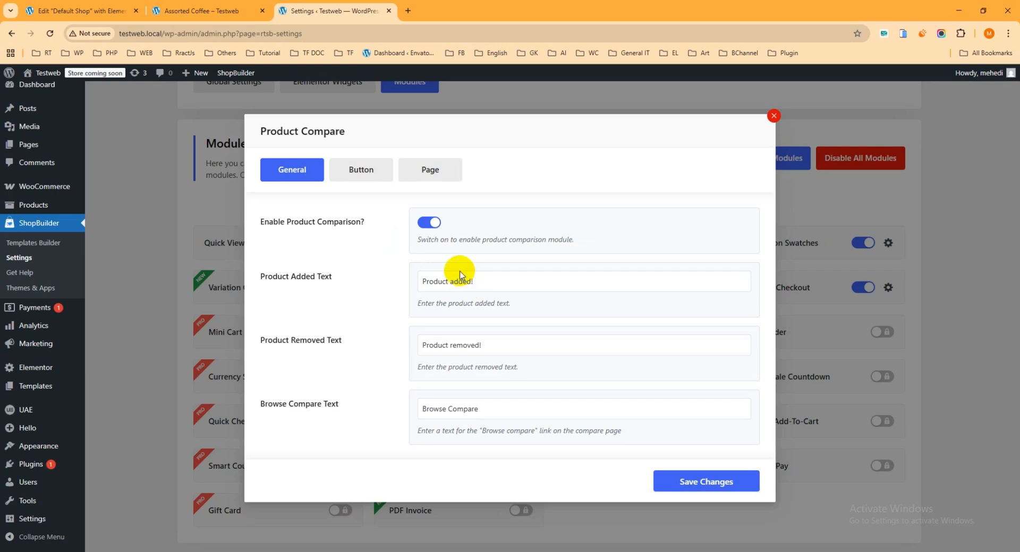
{"action": "left_click", "coordinate": [357, 173]}
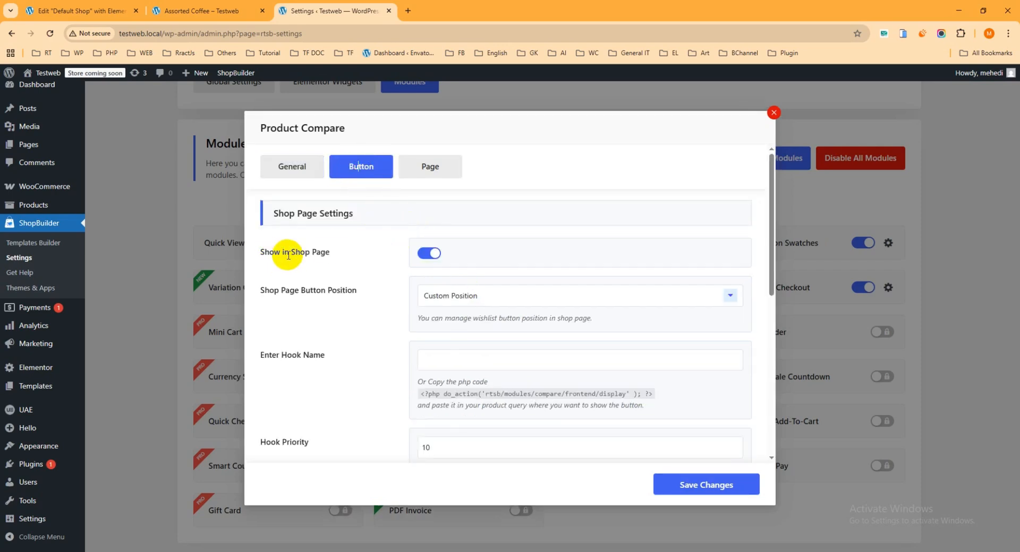
{"action": "scroll", "coordinate": [507, 271], "scroll_direction": "down", "scroll_amount": 3}
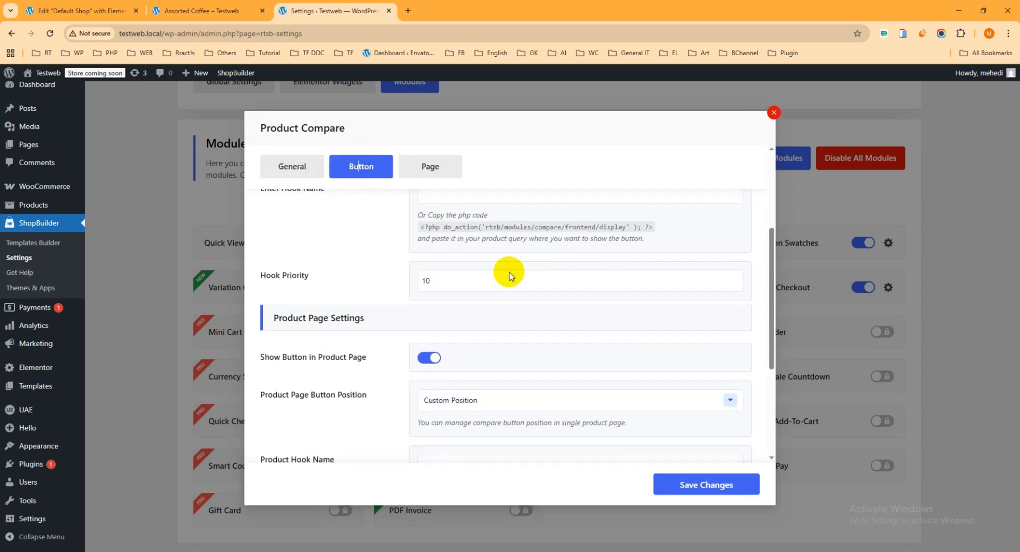
{"action": "scroll", "coordinate": [508, 276], "scroll_direction": "down", "scroll_amount": 2}
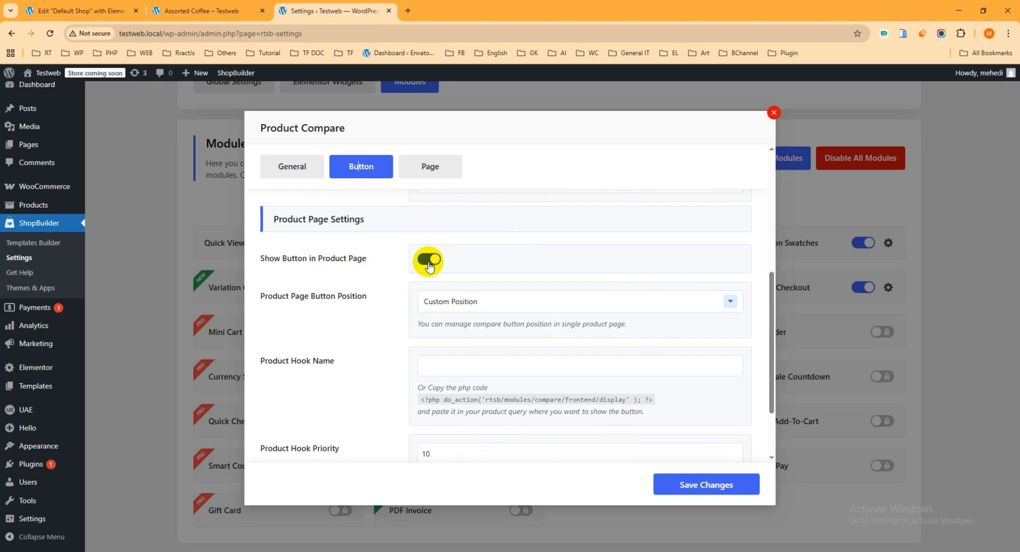
Step: Switch the product page compare button off and back on, save the settings, and reload the Assorted Coffee page
{"action": "left_click", "coordinate": [430, 264]}
{"action": "left_click", "coordinate": [431, 367]}
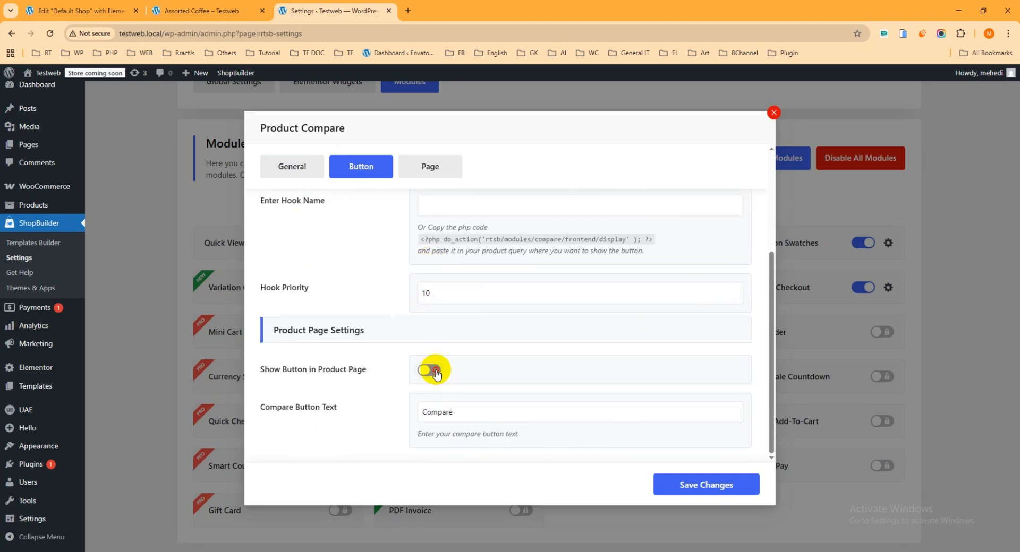
{"action": "left_click", "coordinate": [718, 494]}
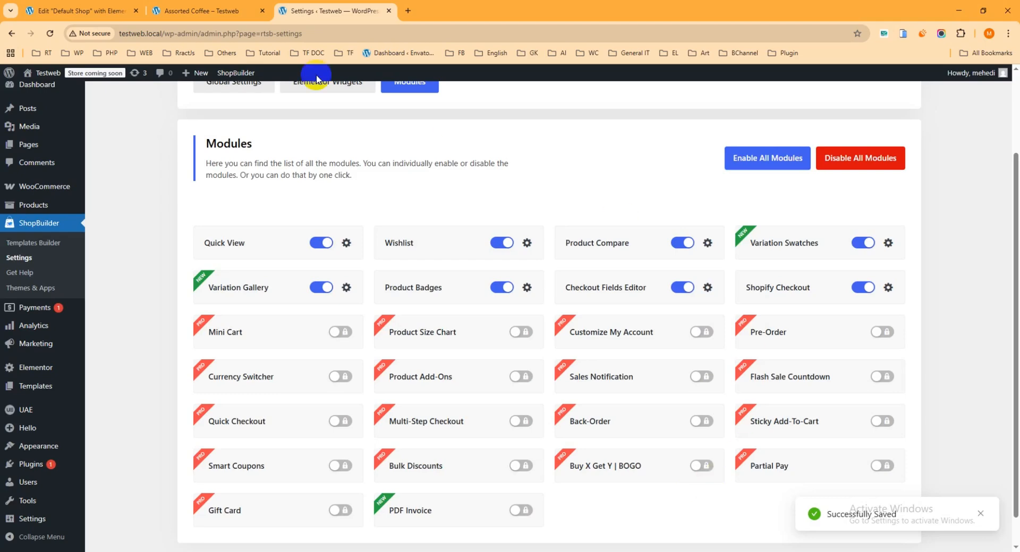
{"action": "left_click", "coordinate": [214, 10]}
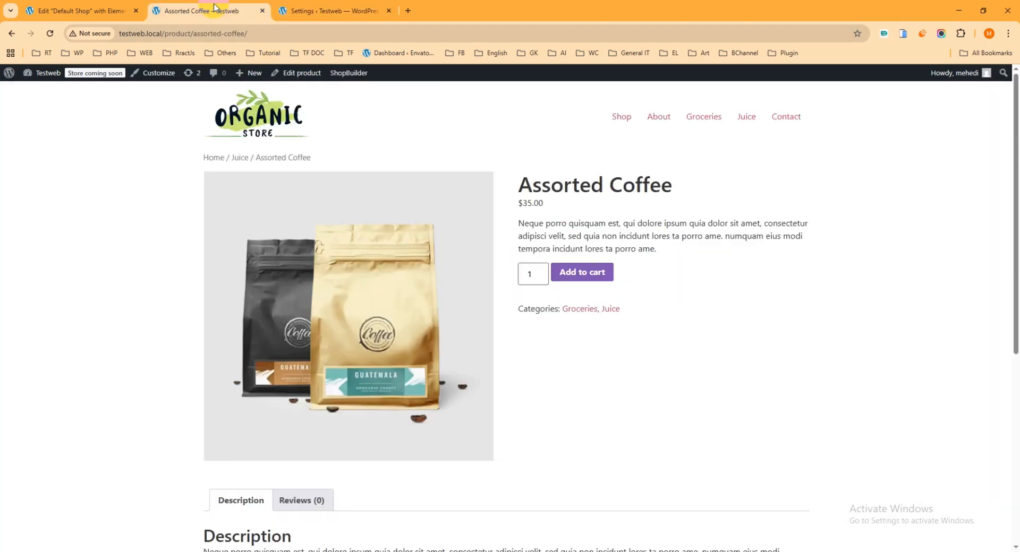
{"action": "left_click", "coordinate": [50, 33]}
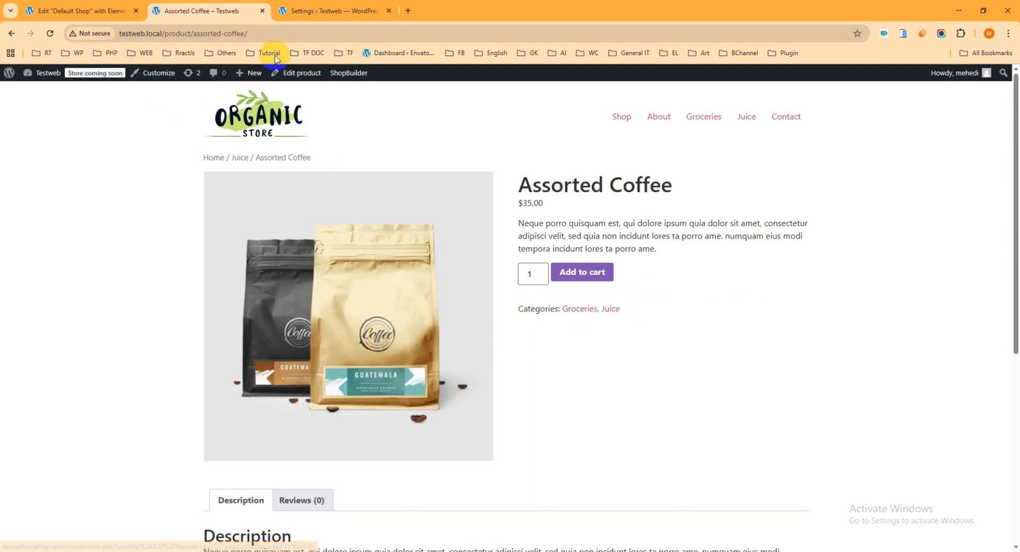
Step: Open the ShopBuilder Templates Builder in a new browser tab and switch to it
{"action": "left_click", "coordinate": [310, 11]}
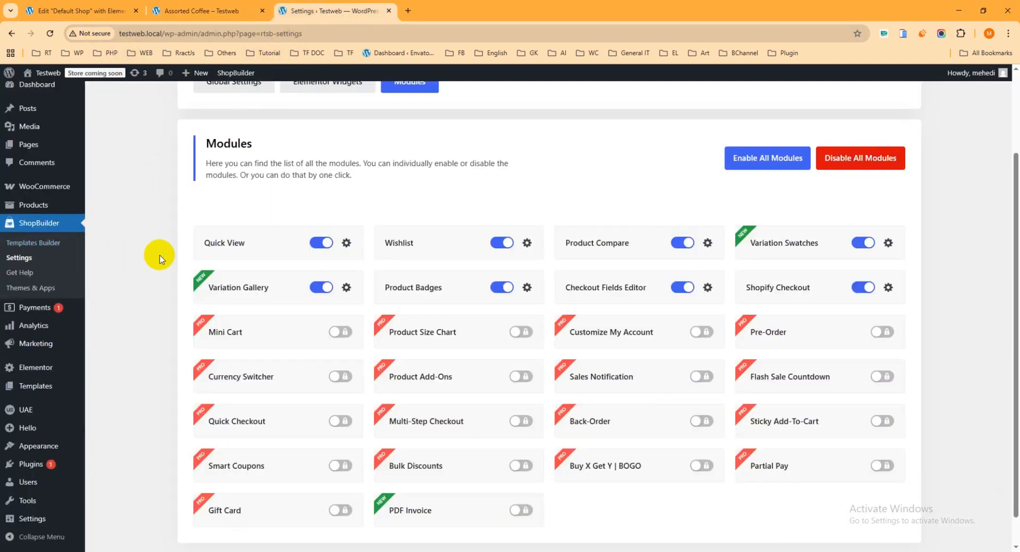
{"action": "left_click", "coordinate": [36, 246]}
{"action": "right_click", "coordinate": [35, 241]}
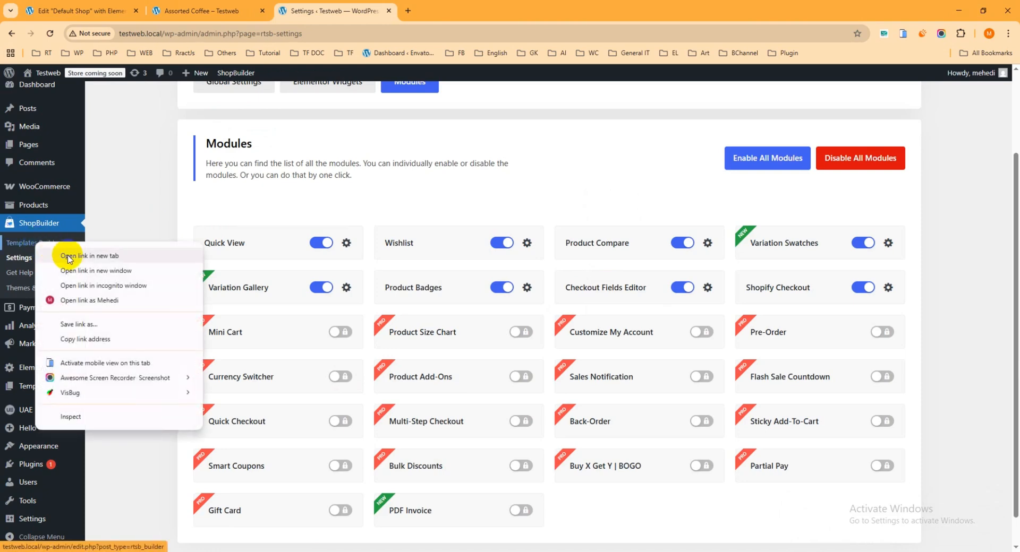
{"action": "left_click", "coordinate": [69, 249]}
{"action": "left_click", "coordinate": [450, 7]}
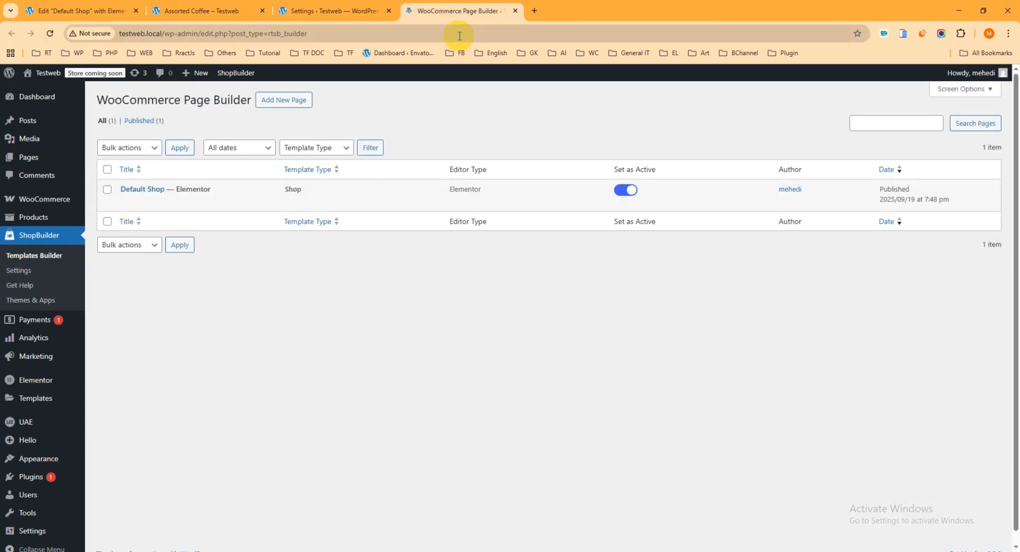
Step: Start a new template named "product page" with the template type Product Page, and set it as the active template
{"action": "left_click", "coordinate": [290, 99]}
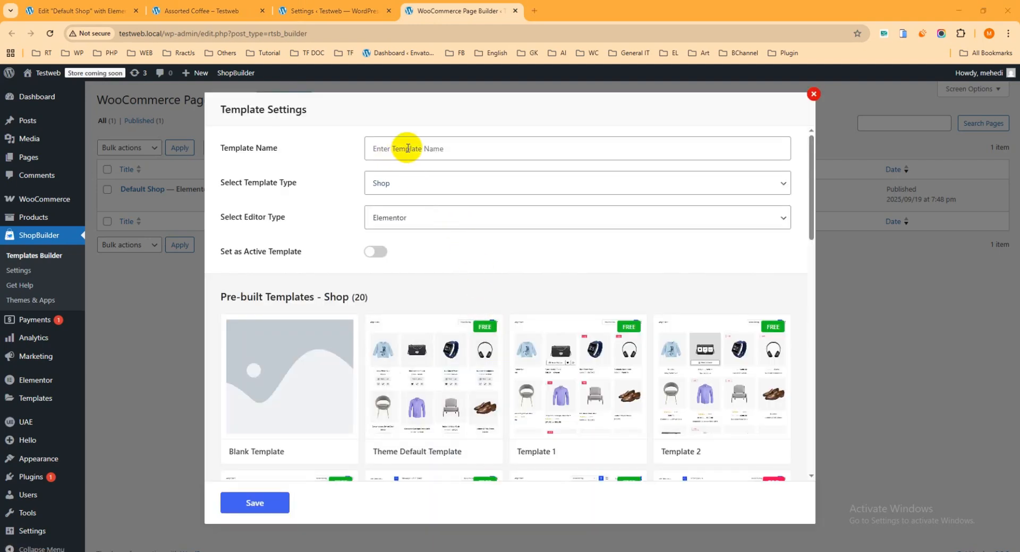
{"action": "left_click", "coordinate": [409, 148]}
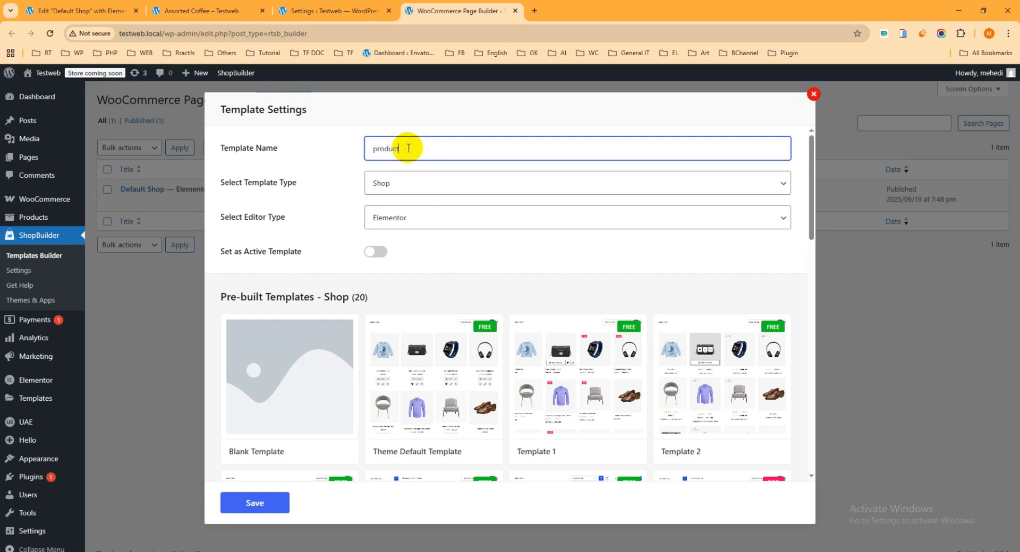
{"action": "type", "text": "product page"}
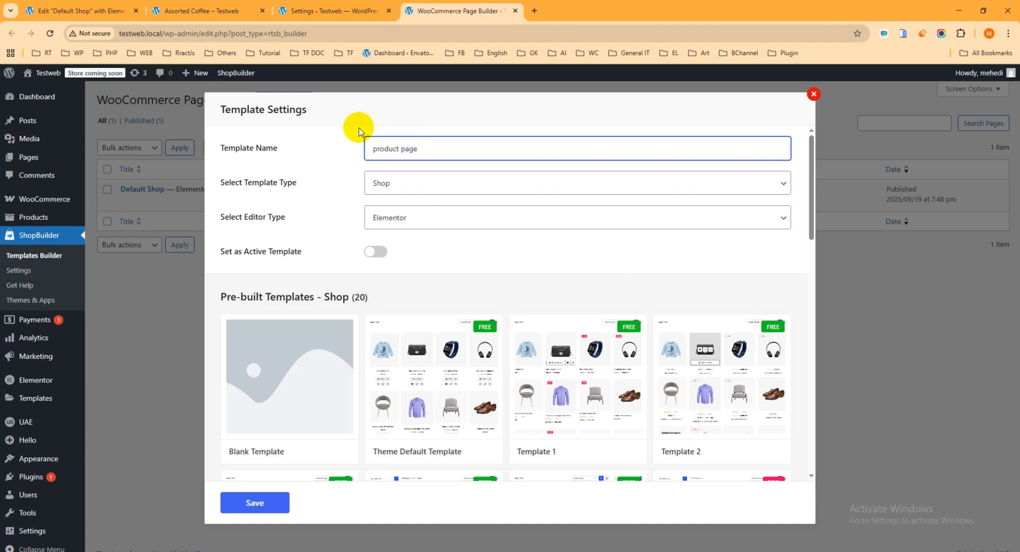
{"action": "left_click", "coordinate": [418, 183]}
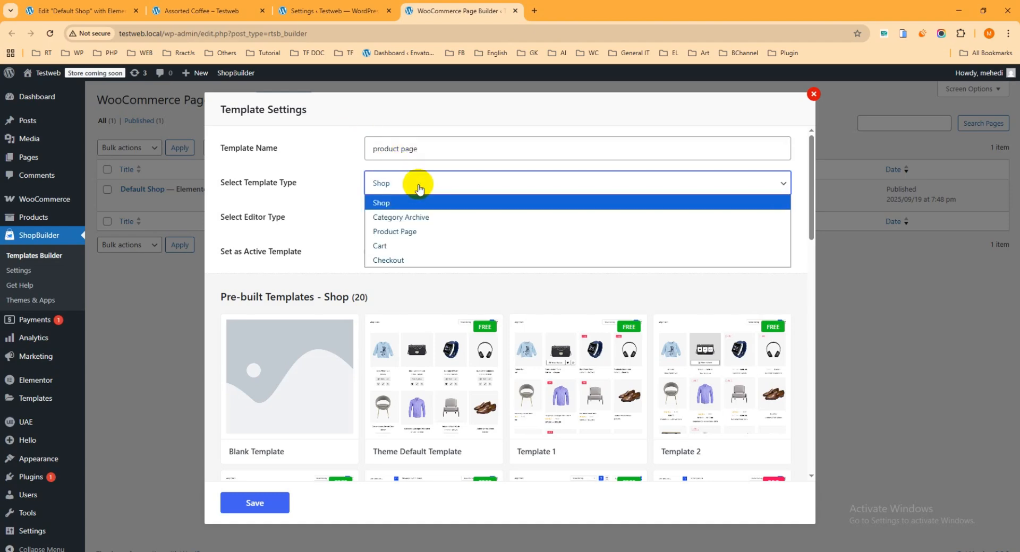
{"action": "left_click", "coordinate": [410, 231]}
{"action": "scroll", "coordinate": [425, 238], "scroll_direction": "down", "scroll_amount": 1}
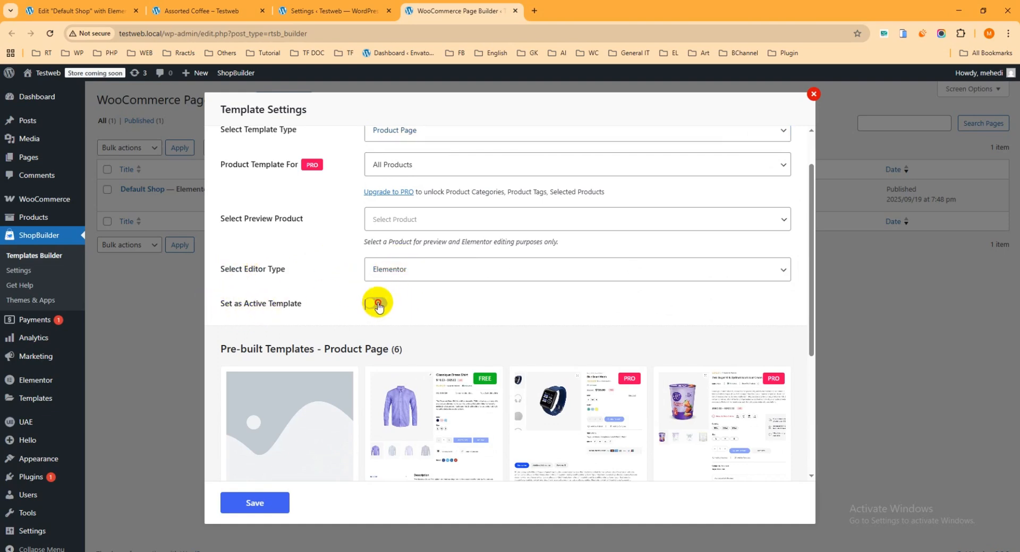
{"action": "left_click", "coordinate": [377, 303]}
Step: Import the free pre-built Product Page Template 1 and review it in the Elementor editor
{"action": "scroll", "coordinate": [531, 277], "scroll_direction": "down", "scroll_amount": 2}
{"action": "mouse_move", "coordinate": [599, 287]}
{"action": "mouse_move", "coordinate": [438, 314]}
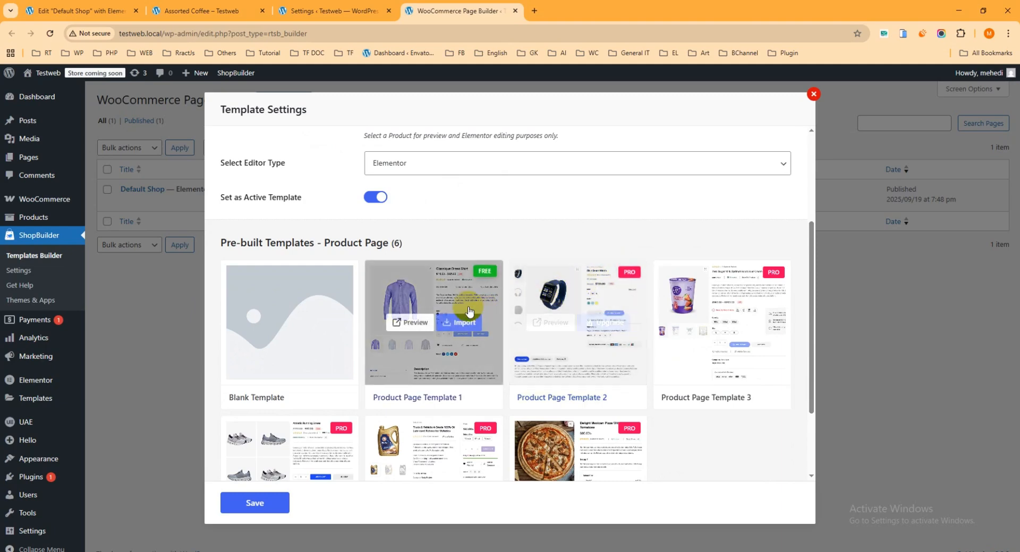
{"action": "left_click", "coordinate": [452, 326]}
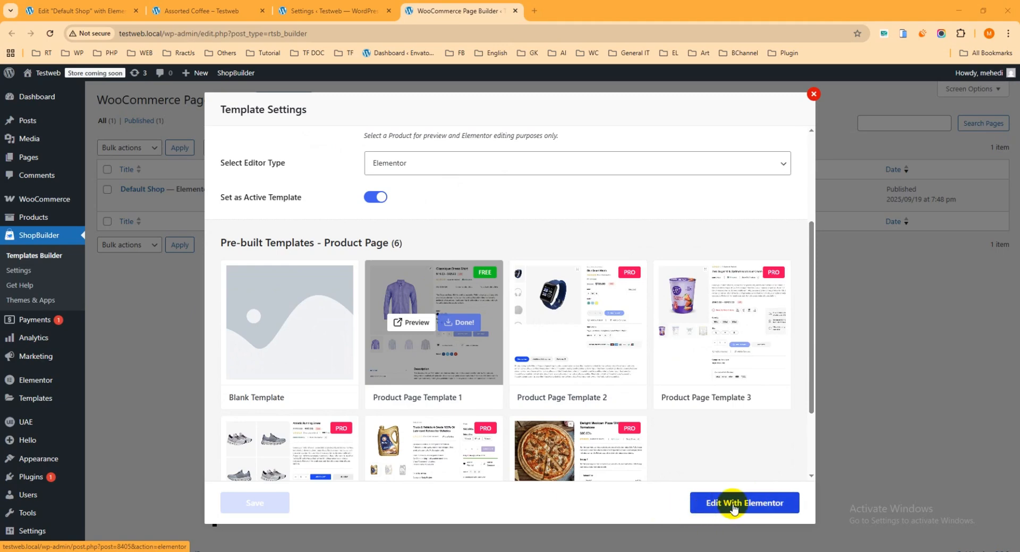
{"action": "left_click", "coordinate": [735, 509]}
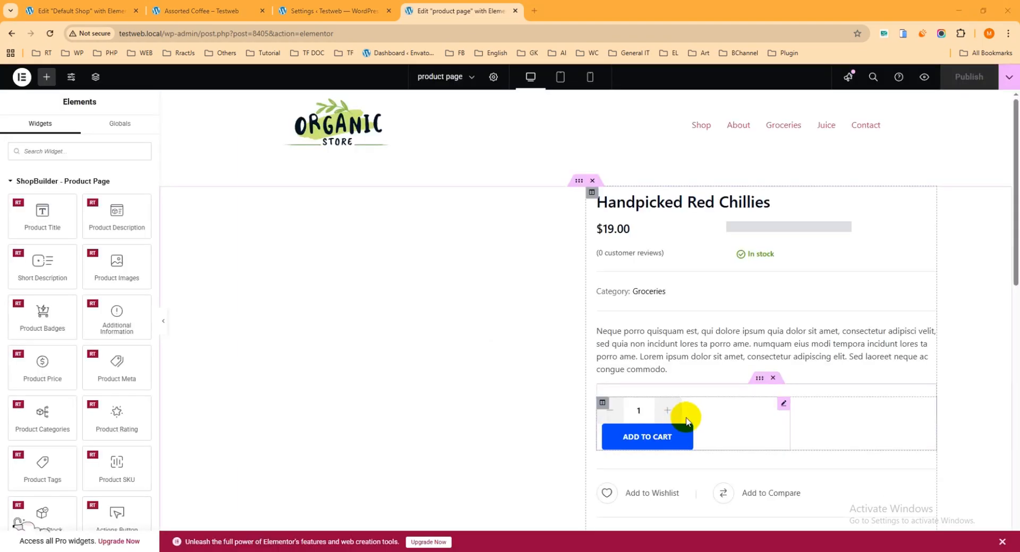
{"action": "scroll", "coordinate": [739, 408], "scroll_direction": "down", "scroll_amount": 1}
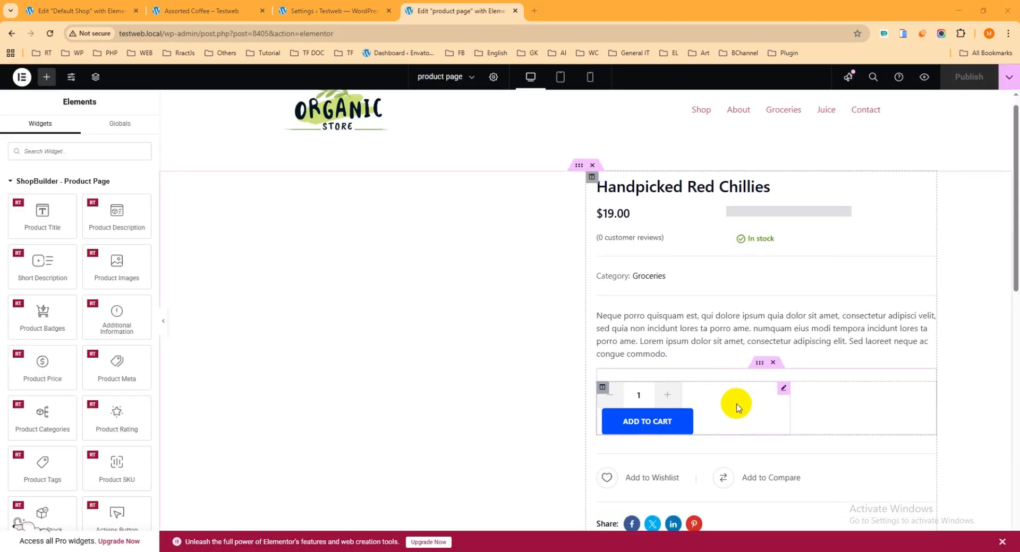
{"action": "scroll", "coordinate": [737, 407], "scroll_direction": "down", "scroll_amount": 2}
Step: Reload the Assorted Coffee product page and examine its new layout with the wishlist and compare options
{"action": "left_click", "coordinate": [193, 12]}
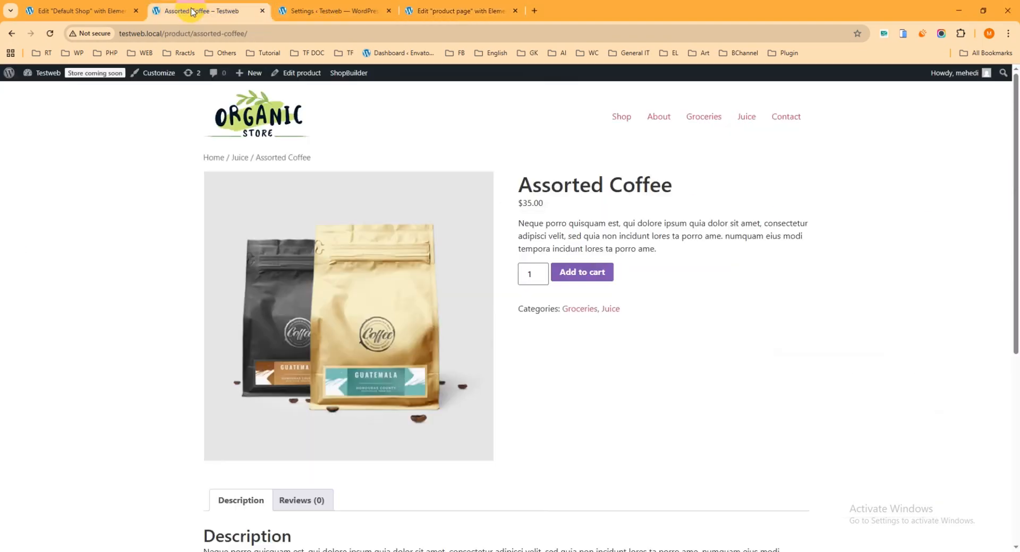
{"action": "left_click", "coordinate": [50, 34]}
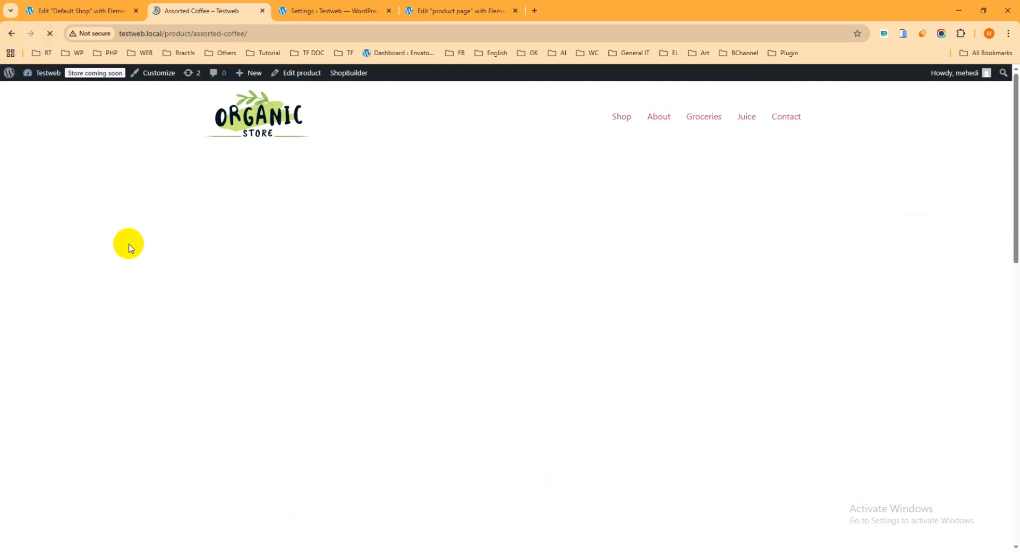
{"action": "scroll", "coordinate": [654, 347], "scroll_direction": "down", "scroll_amount": 2}
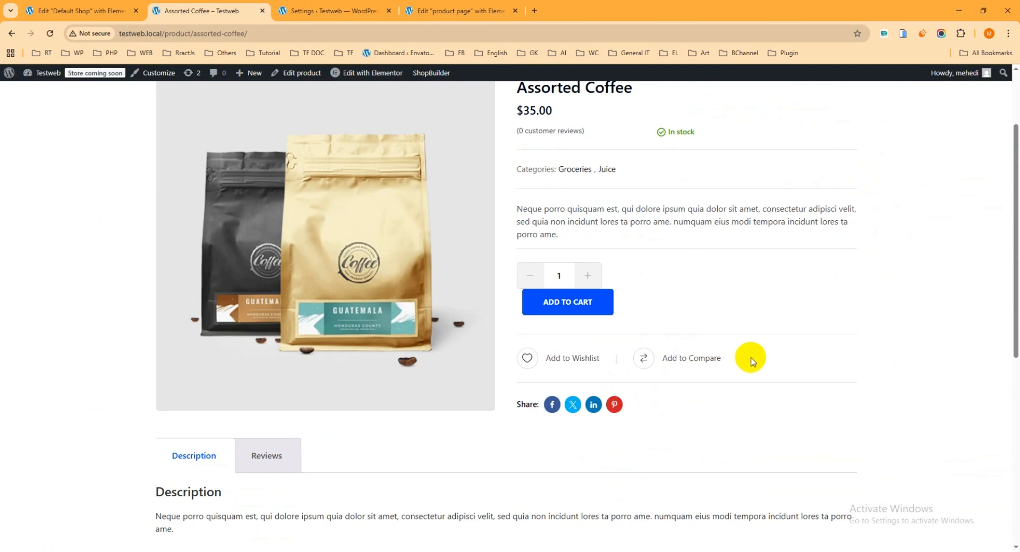
{"action": "scroll", "coordinate": [750, 356], "scroll_direction": "up", "scroll_amount": 2}
{"action": "scroll", "coordinate": [494, 223], "scroll_direction": "down", "scroll_amount": 1}
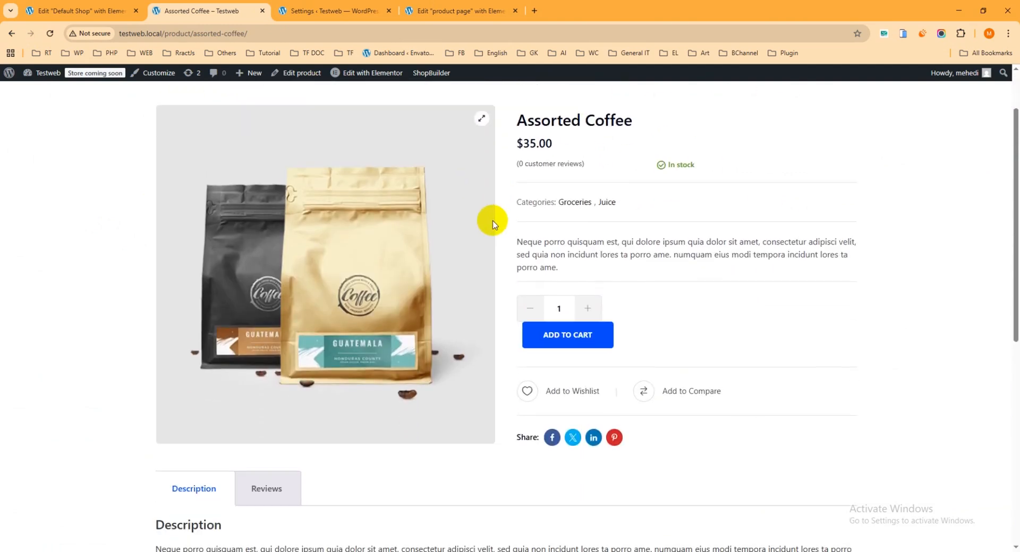
{"action": "scroll", "coordinate": [493, 223], "scroll_direction": "down", "scroll_amount": 1}
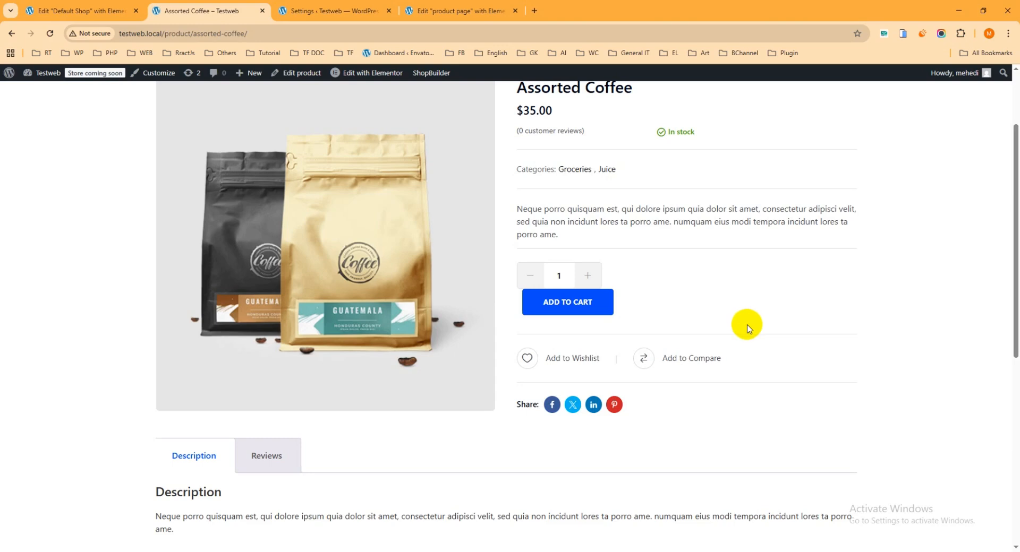
{"action": "scroll", "coordinate": [747, 327], "scroll_direction": "up", "scroll_amount": 2}
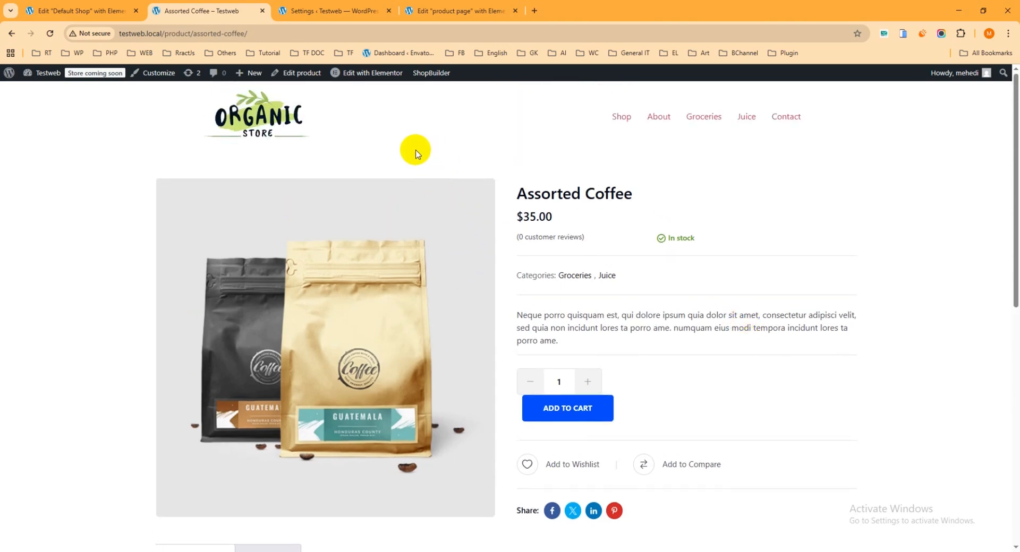